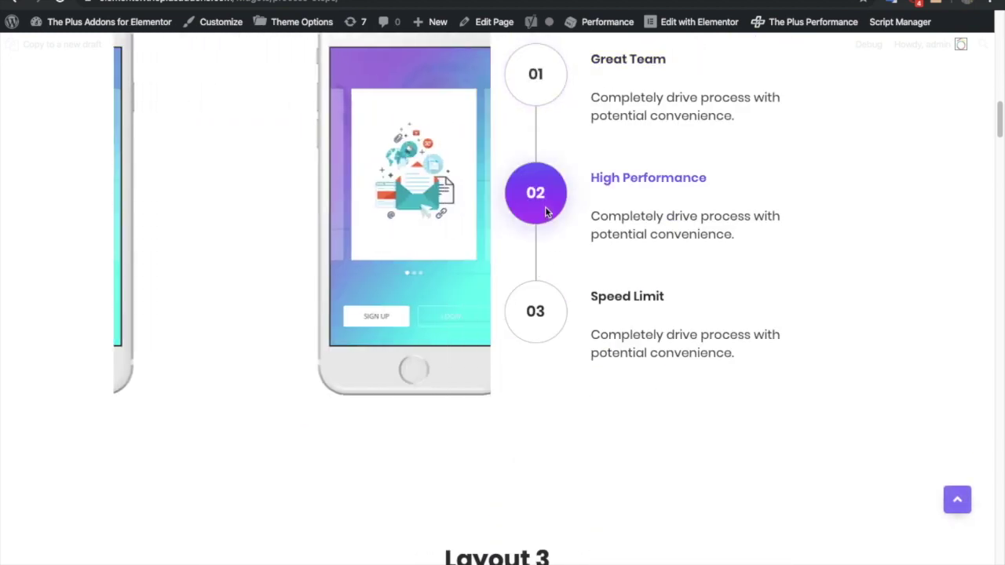
- Examine the Process Steps demo layouts 2 to 4 on the widget's demo page
scroll(545, 211, up, 1)
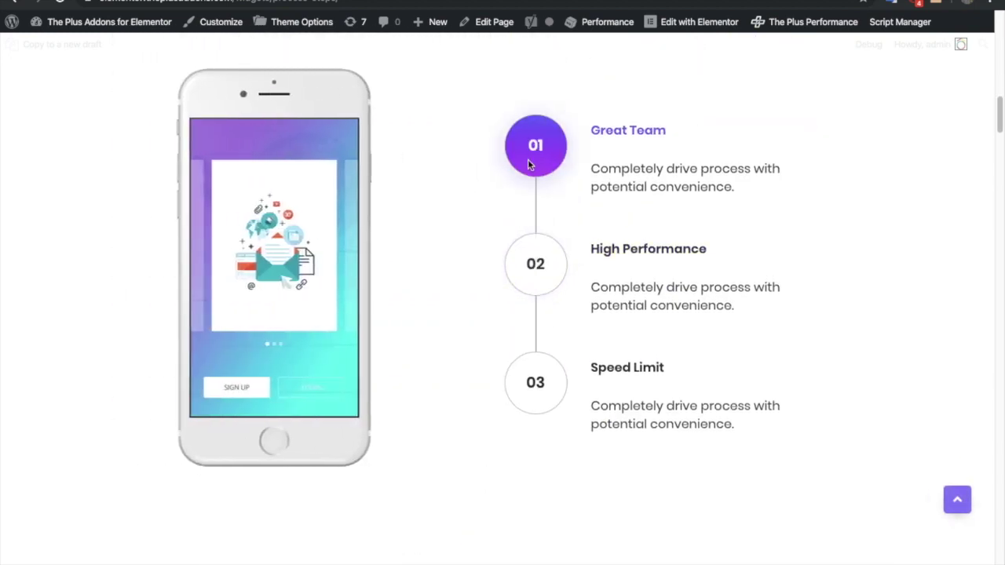
scroll(523, 205, up, 5)
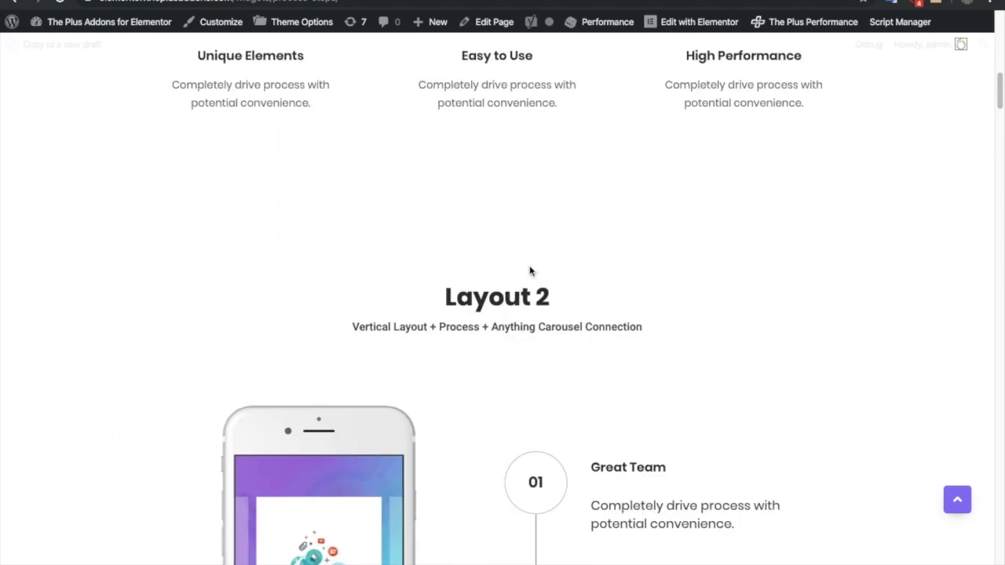
scroll(523, 204, down, 9)
scroll(526, 235, down, 2)
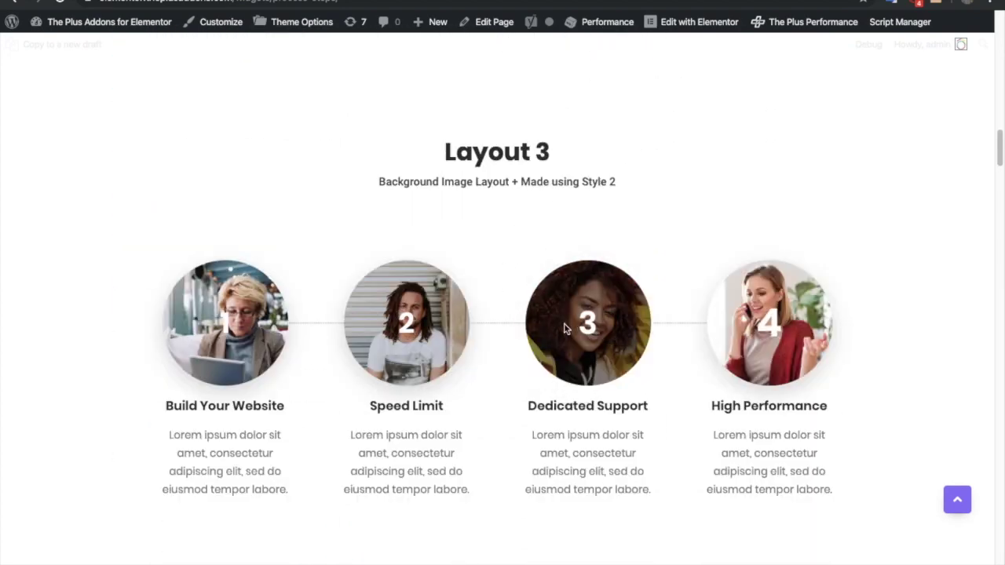
scroll(259, 313, down, 4)
scroll(407, 322, down, 6)
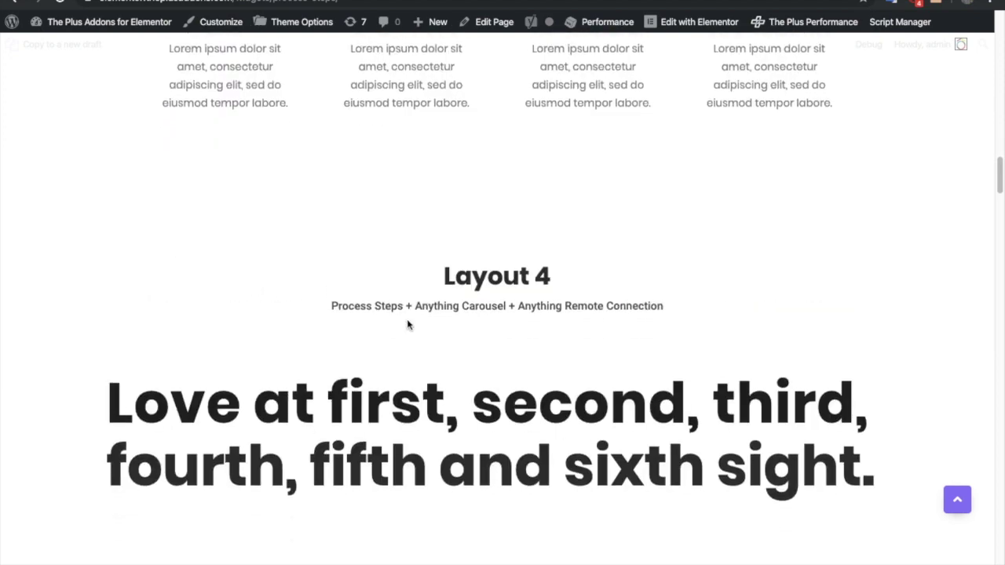
scroll(407, 325, up, 1)
scroll(443, 286, up, 1)
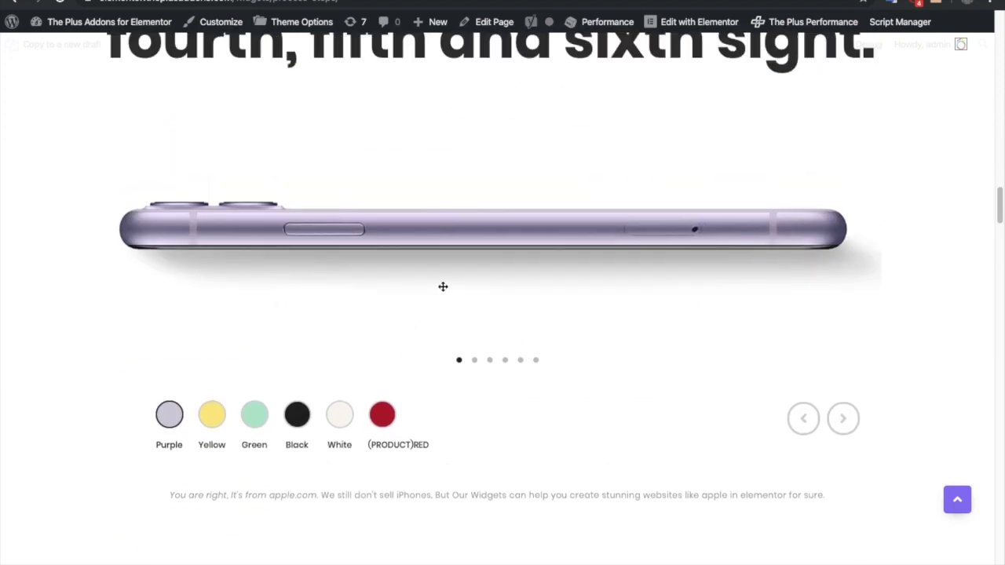
- Preview the black, green and yellow phones in the Layout 4 carousel
click(297, 442)
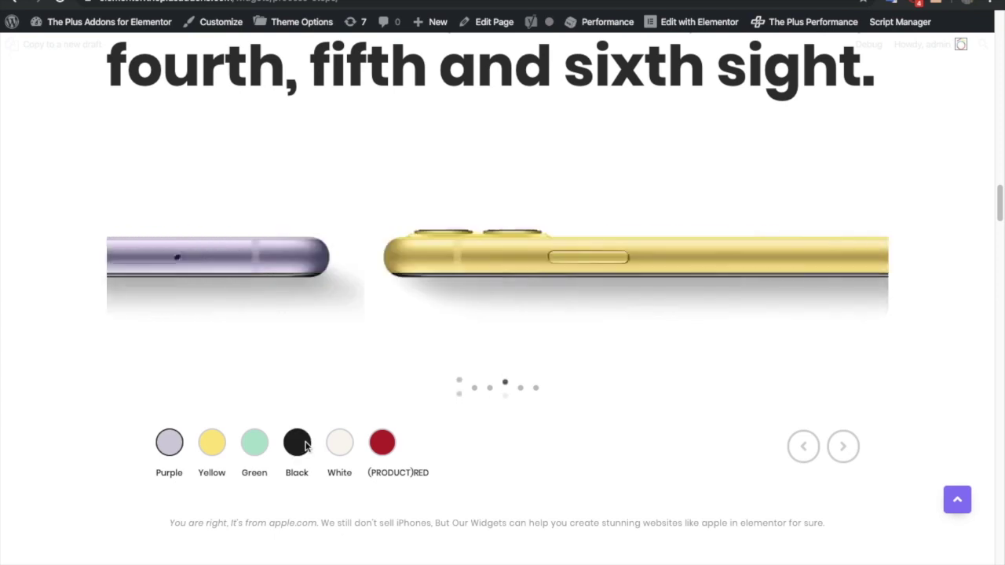
click(490, 389)
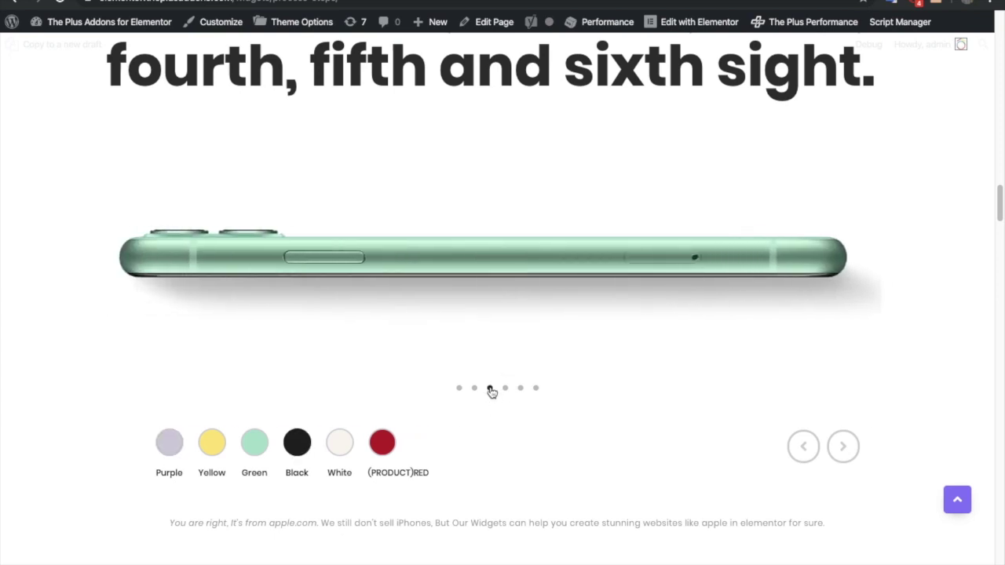
click(474, 388)
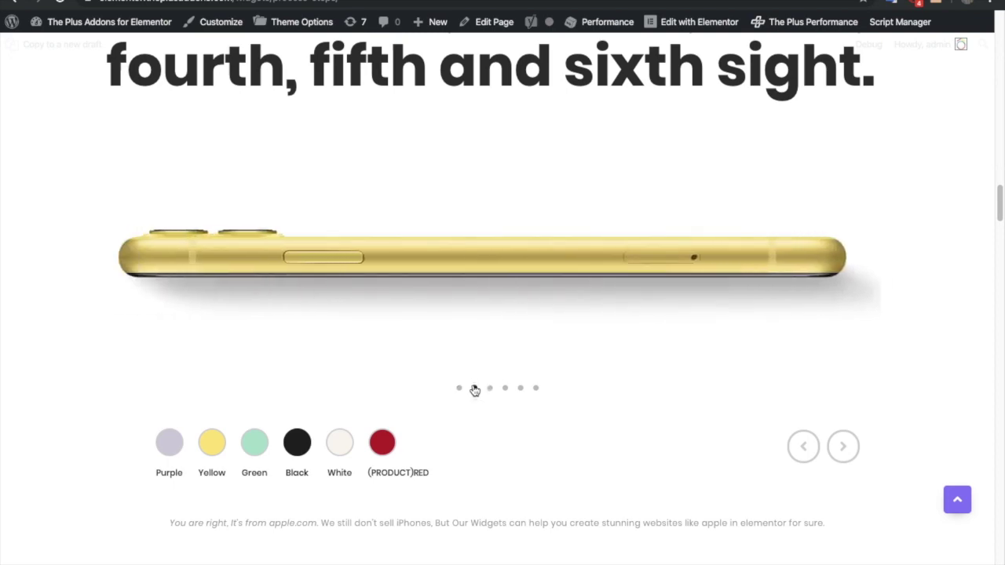
- Examine demo Layouts 5 and 6, and return to Layout 1 near the start of the page
scroll(464, 392, down, 7)
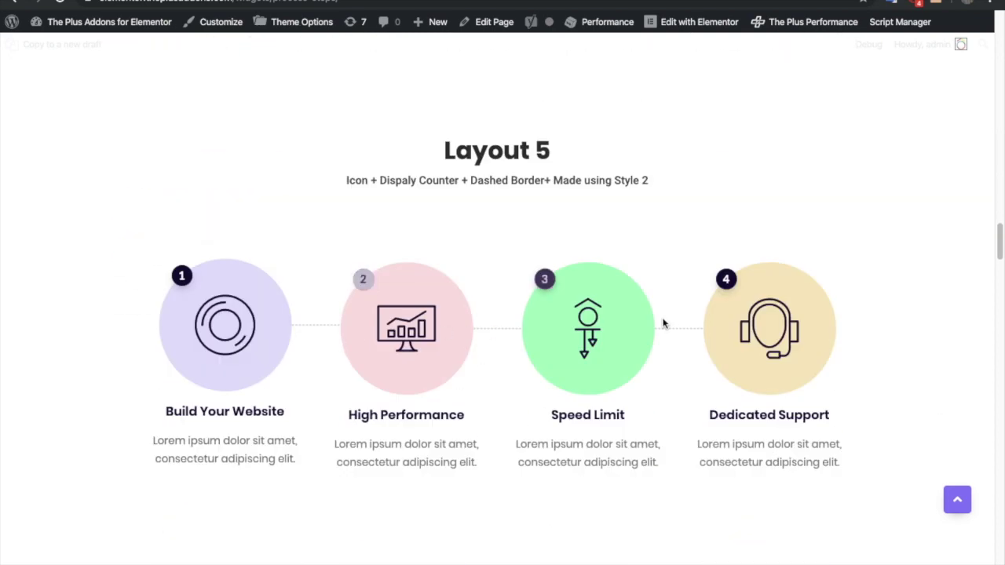
scroll(456, 384, down, 8)
scroll(454, 381, up, 3)
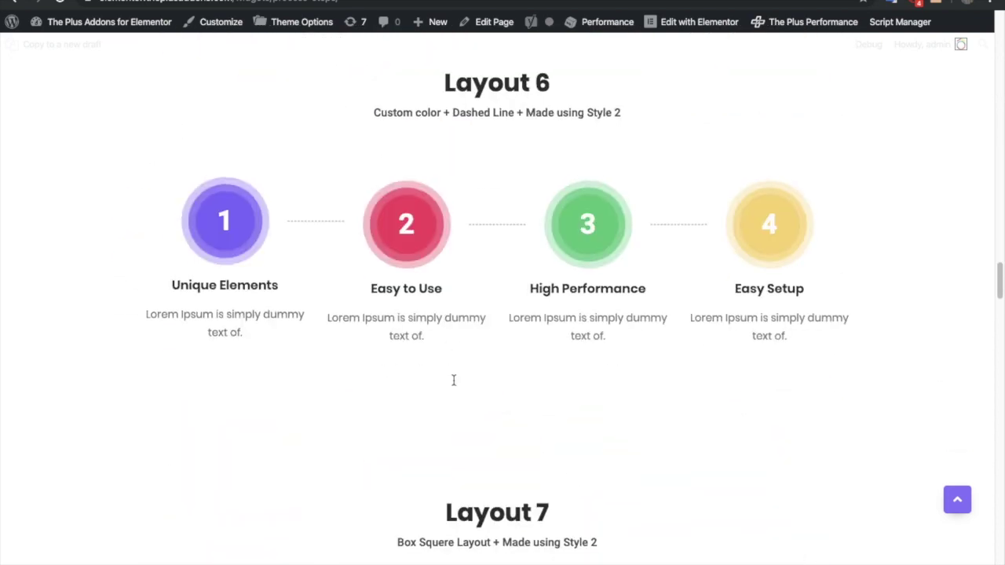
scroll(453, 380, up, 2)
scroll(572, 404, up, 10)
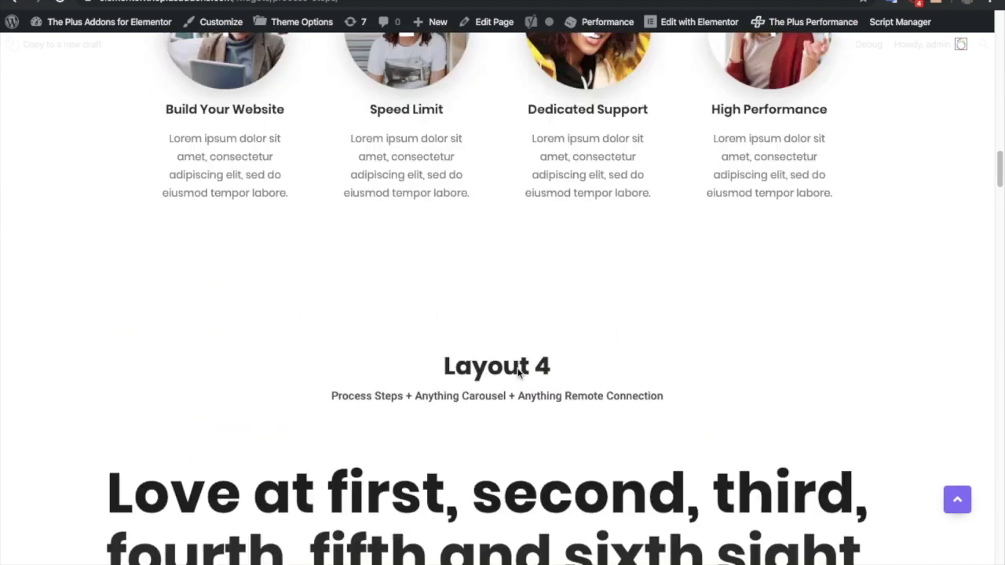
scroll(518, 373, up, 20)
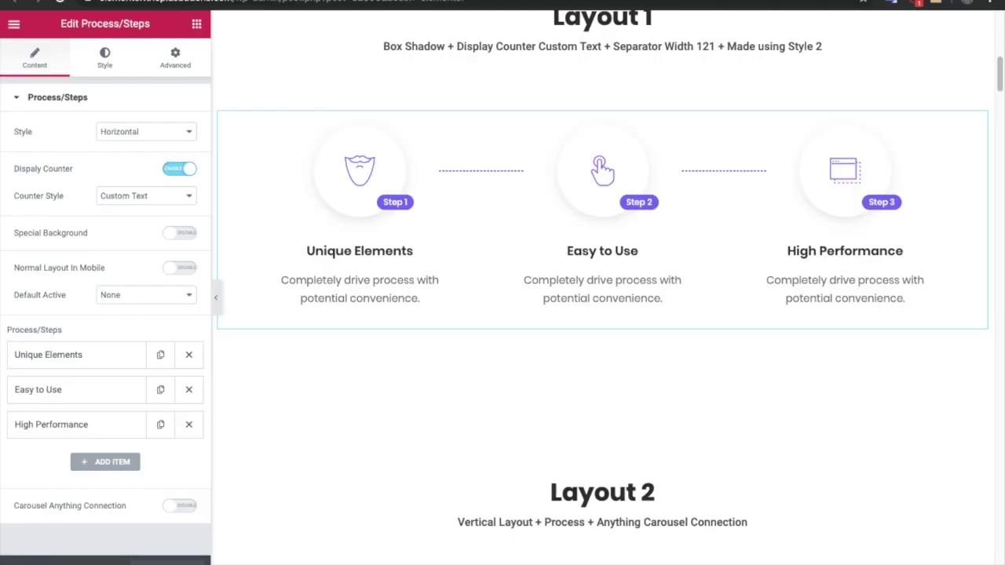
- Search the Elementor widget library for "process"
click(466, 148)
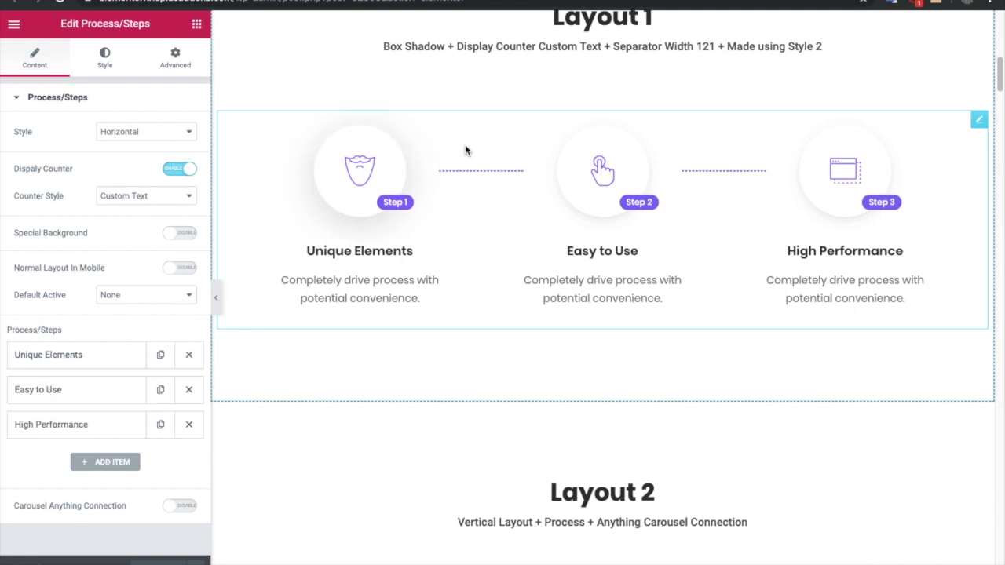
click(94, 24)
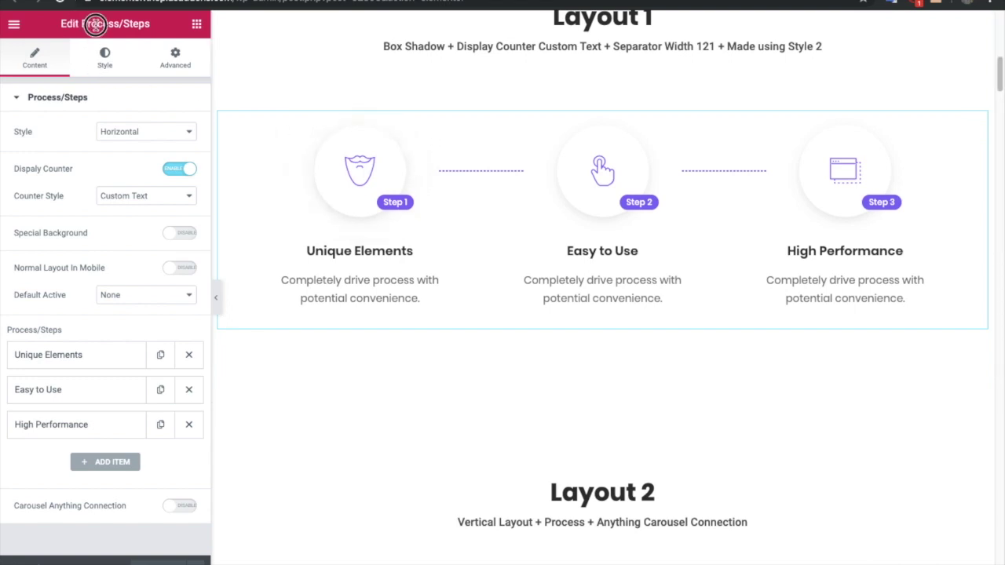
click(197, 25)
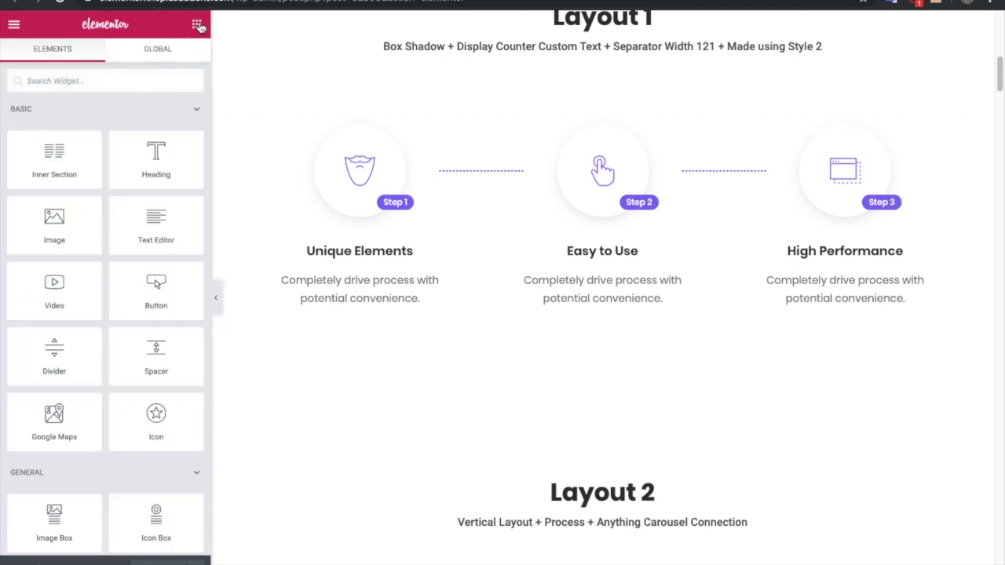
text(process)
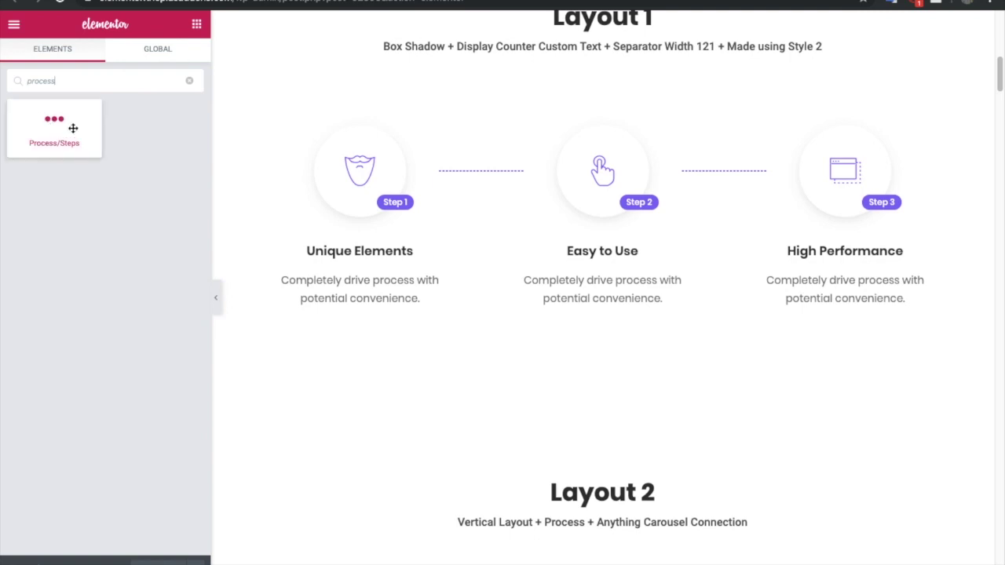
- Open the settings of Layout 1's Process/Steps widget and choose the Horizontal style
click(247, 139)
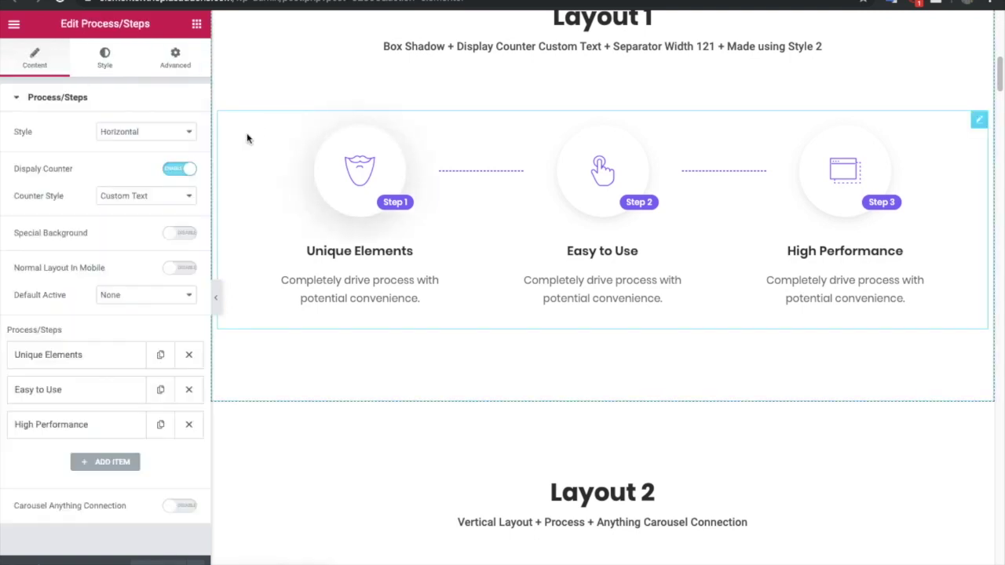
click(132, 133)
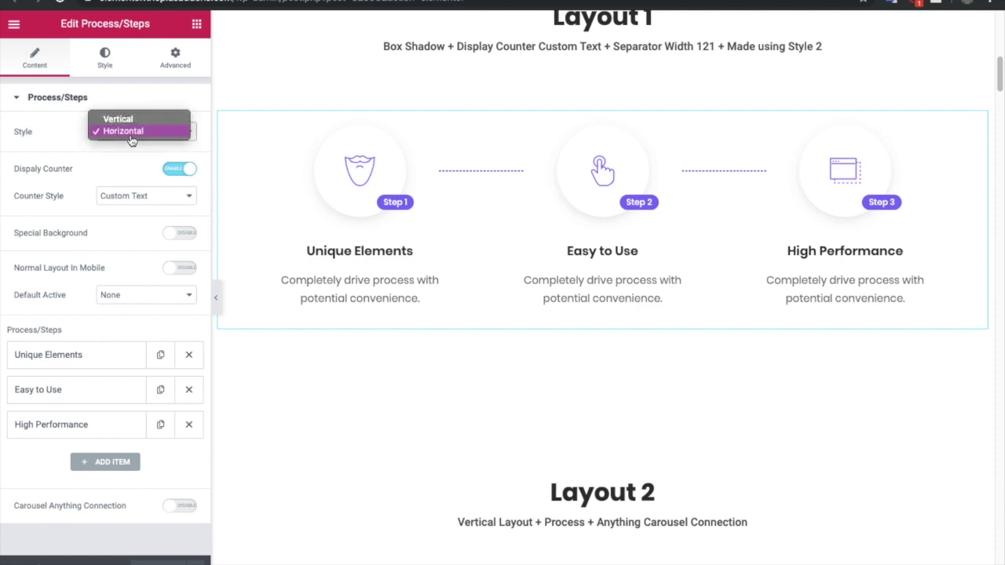
click(132, 131)
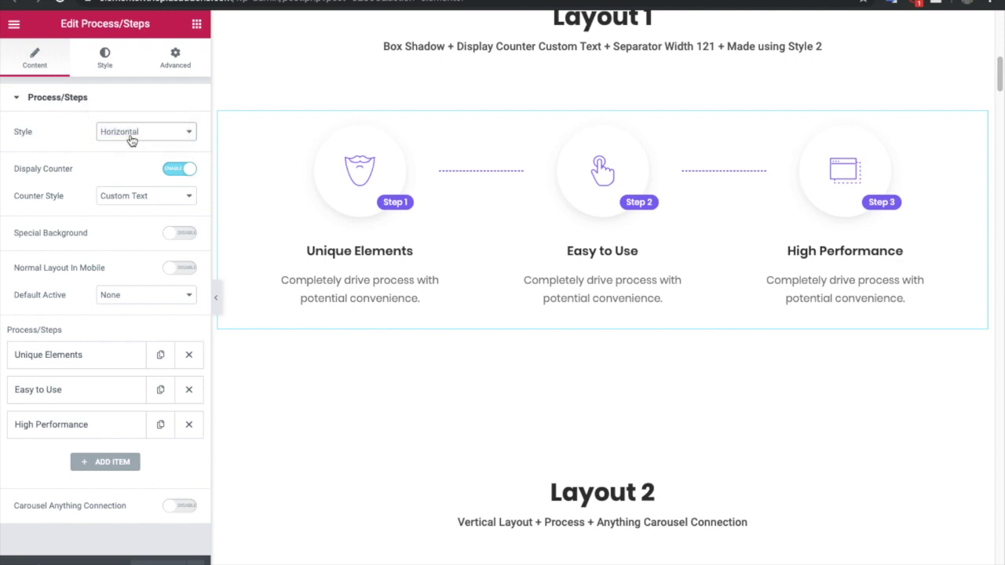
- Turn the step counter of the Layout 1 widget off and on again
click(172, 173)
click(171, 173)
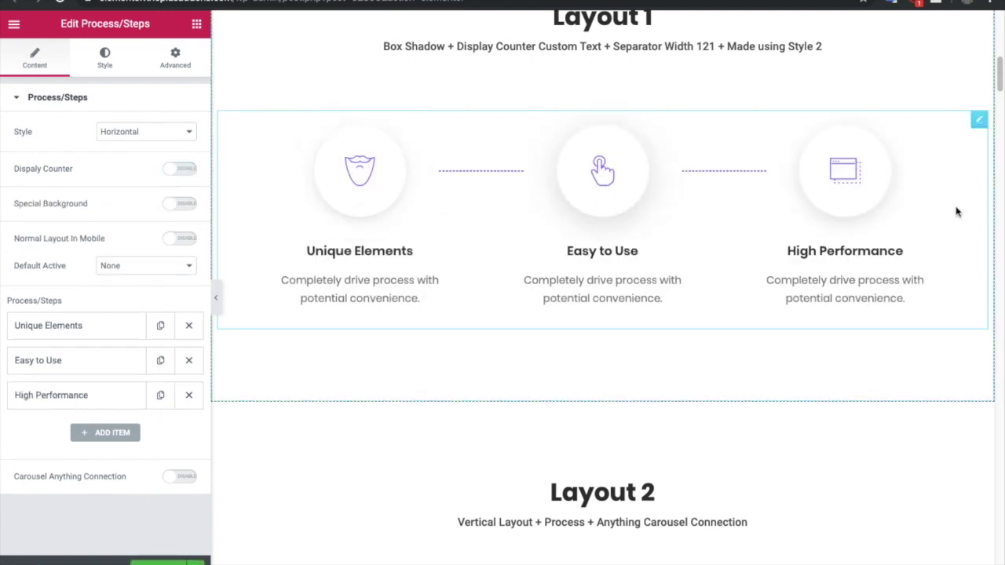
click(179, 171)
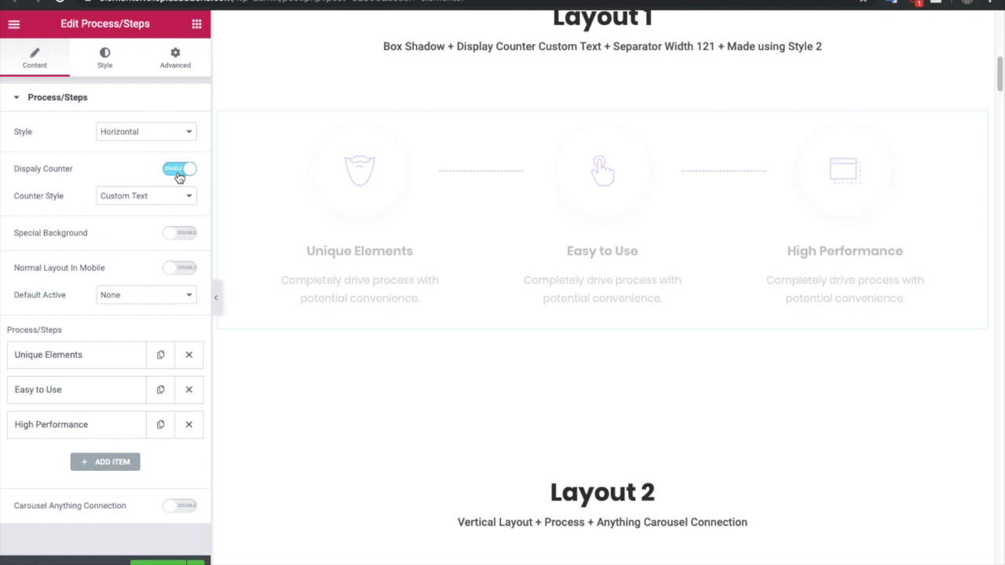
- Try the Upper Alpha and Normal counter styles on the Layout 1 steps, and set the style back to Custom Text
click(157, 198)
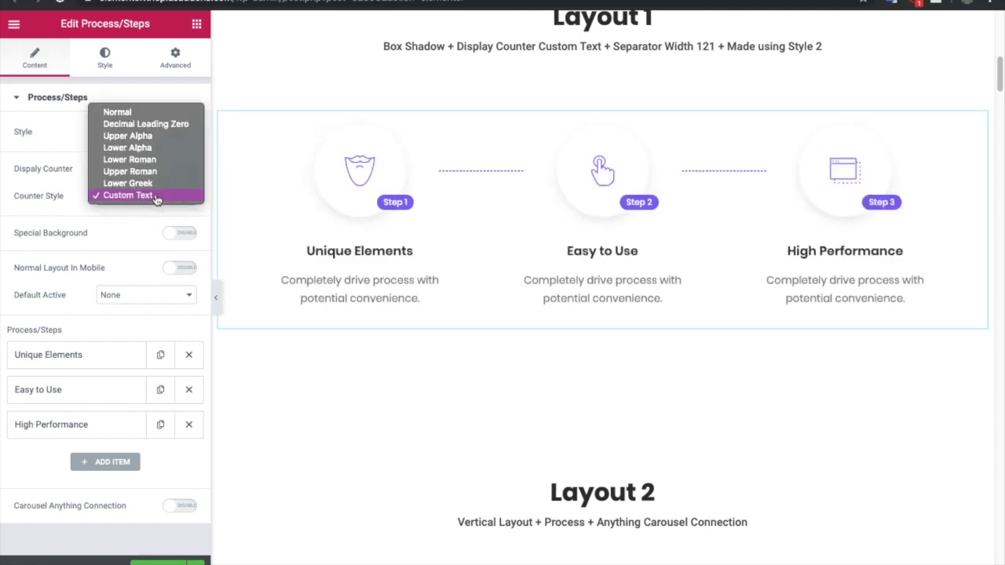
click(145, 136)
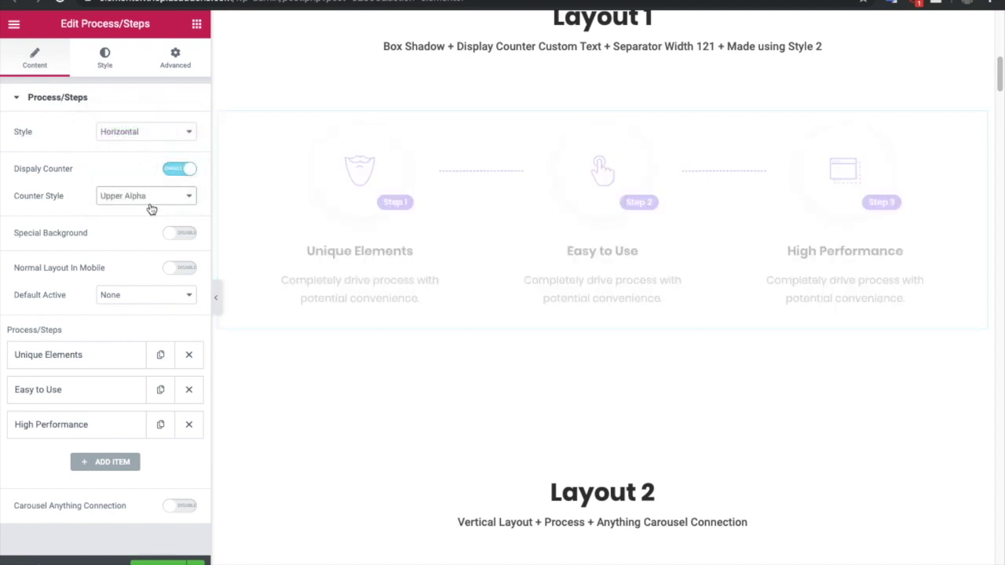
click(143, 198)
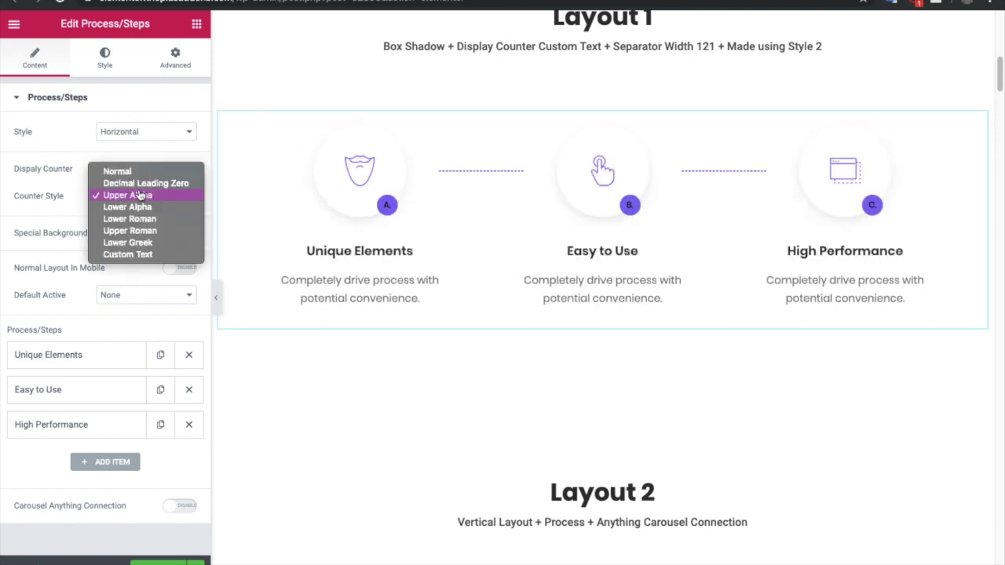
click(134, 174)
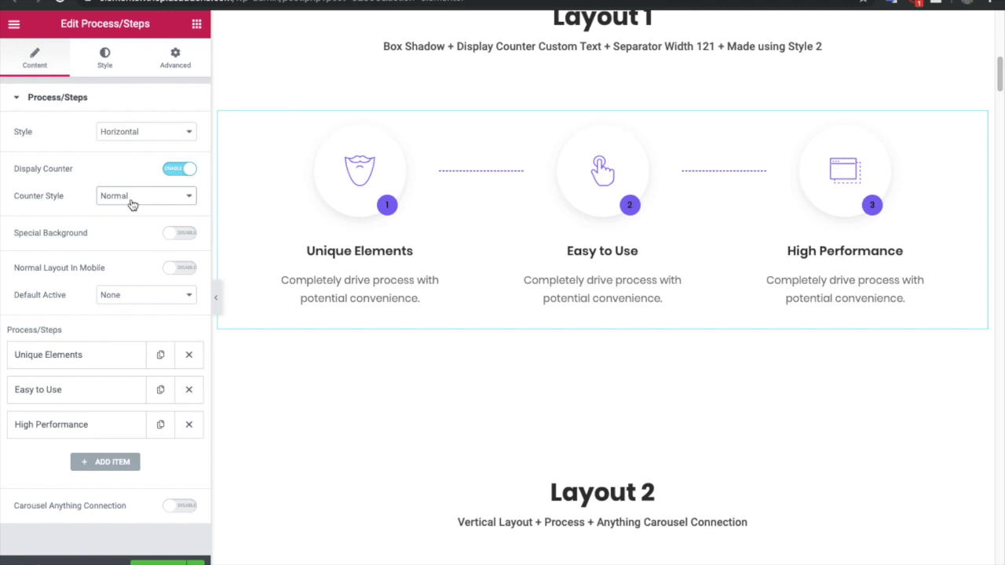
click(131, 202)
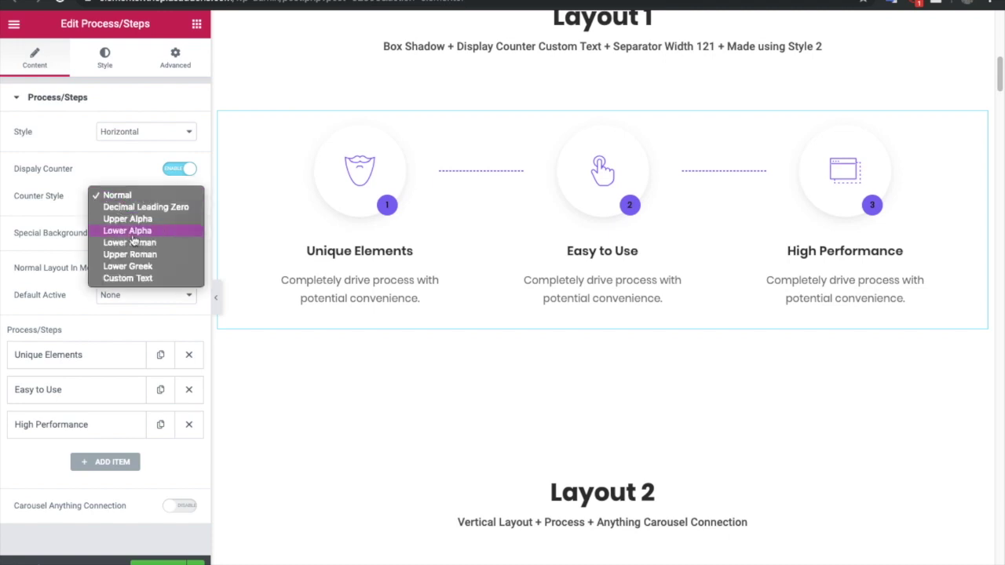
click(135, 282)
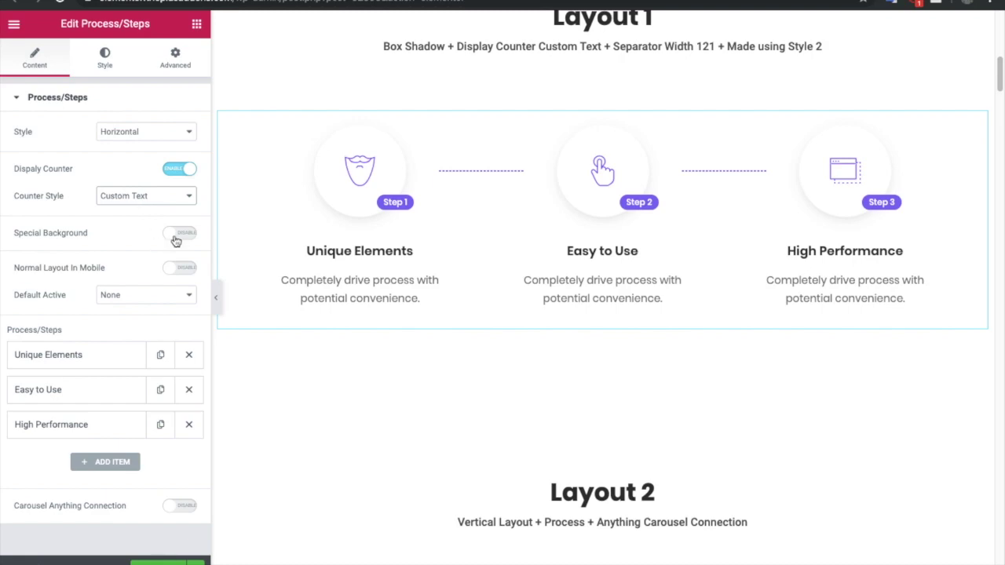
- Examine the step backgrounds used in the other demo layouts, and return to Layout 1
scroll(537, 329, down, 15)
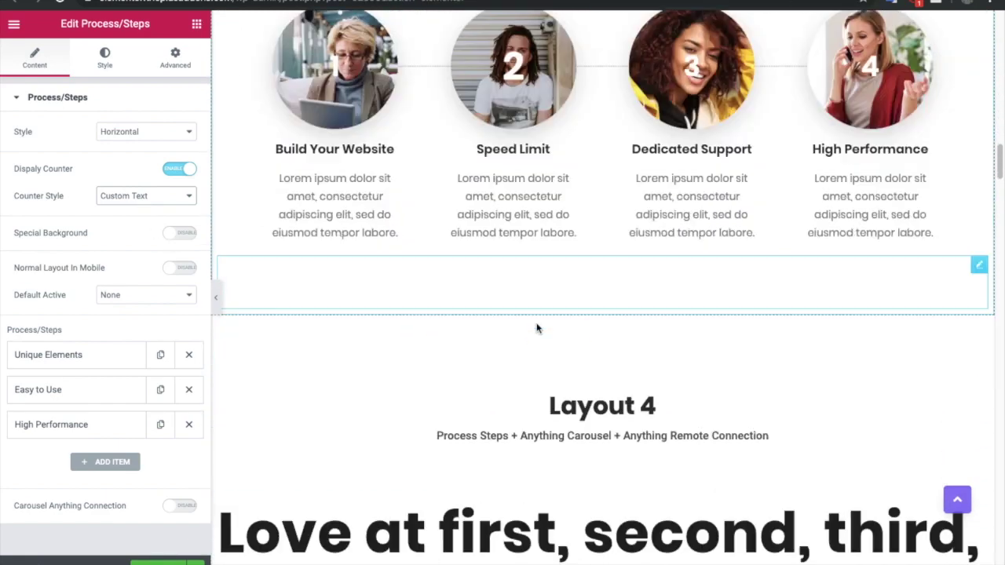
scroll(537, 328, down, 15)
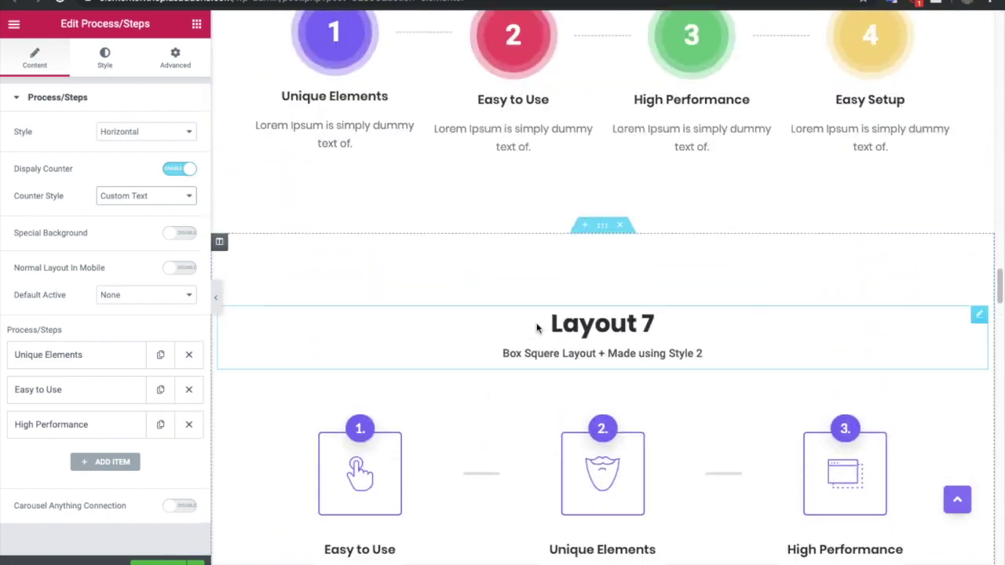
scroll(537, 329, up, 5)
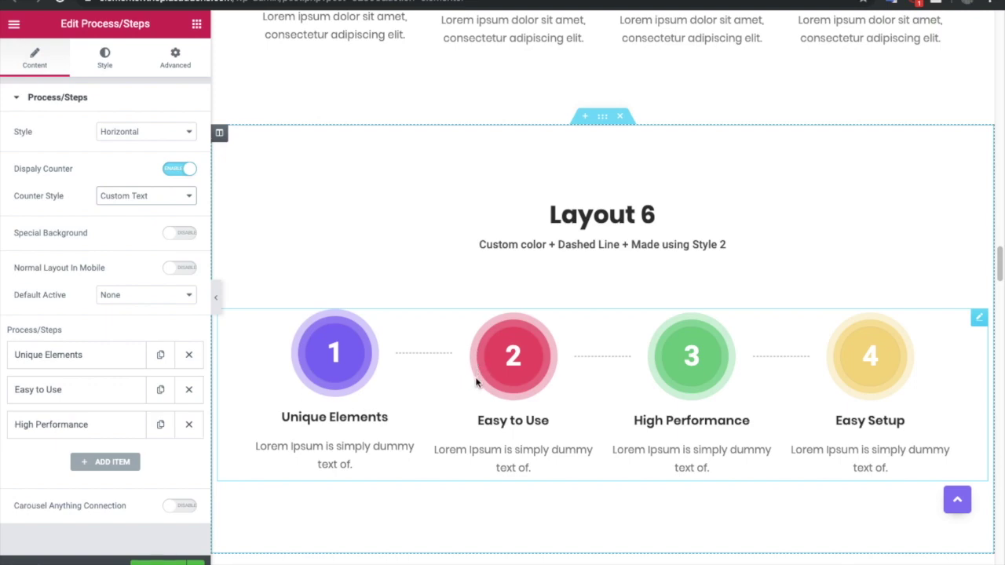
scroll(487, 287, up, 15)
scroll(487, 286, up, 15)
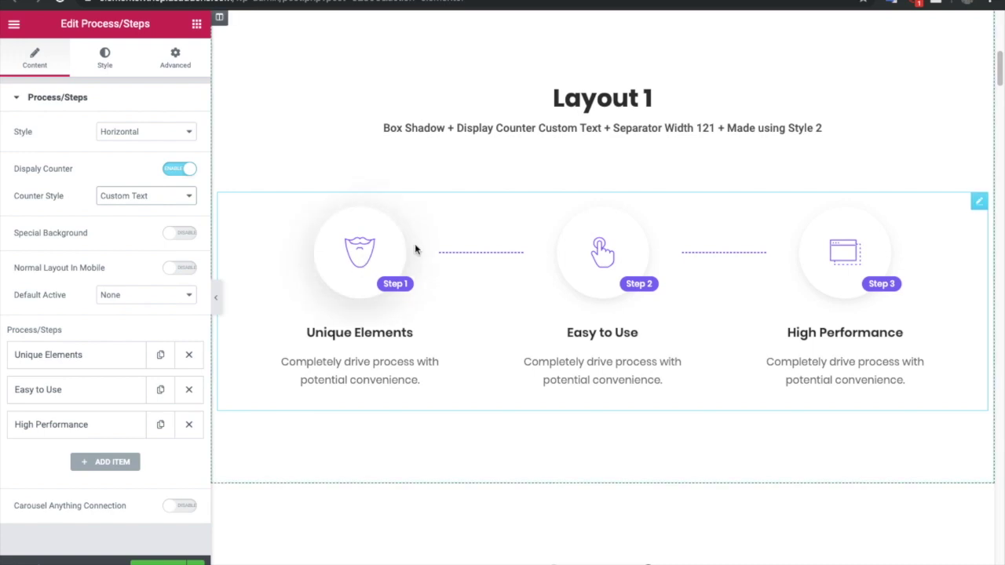
- Enable Normal Layout In Mobile for the Layout 1 widget, with circle alignment Center and Default Active None
click(187, 269)
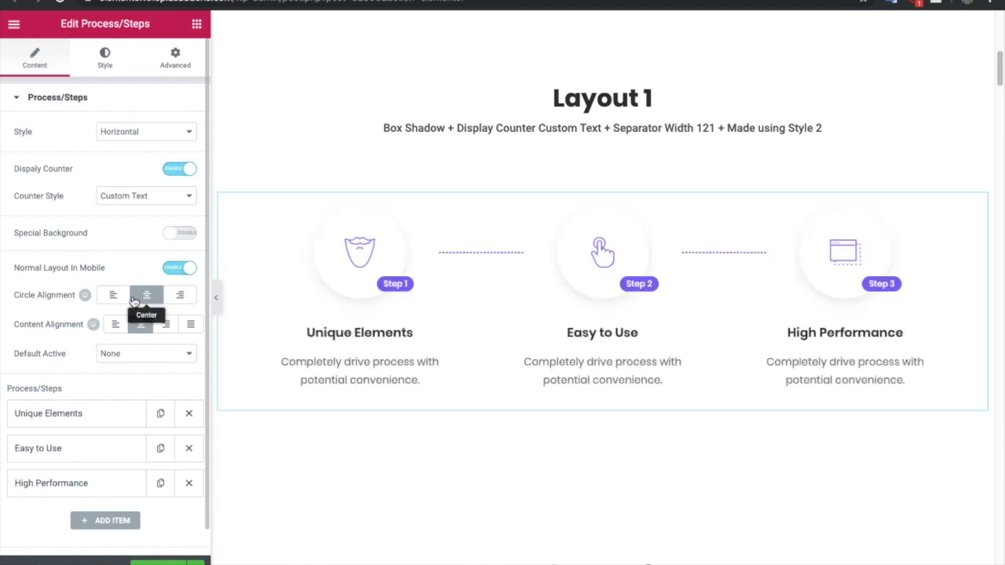
click(135, 300)
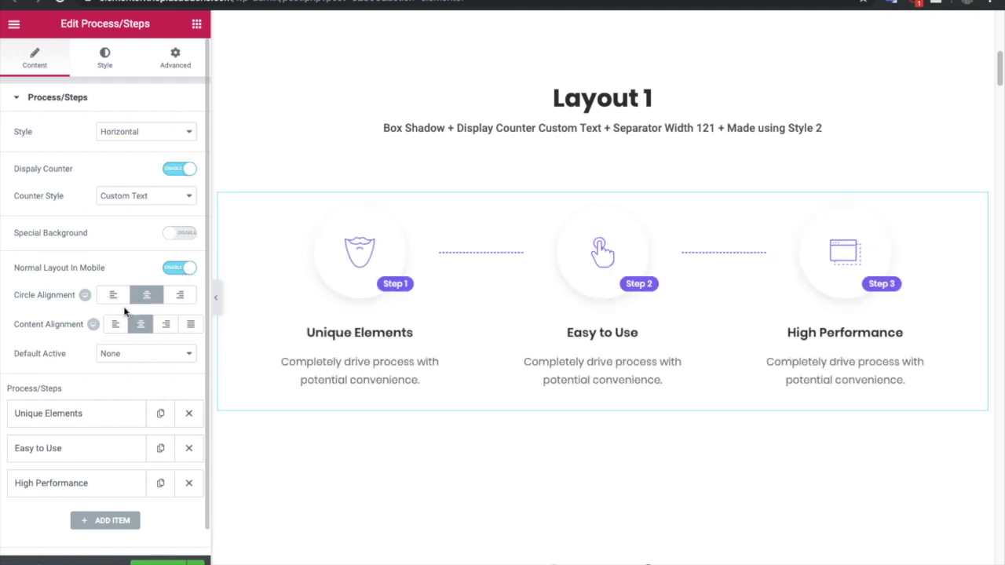
click(139, 355)
click(138, 354)
click(180, 268)
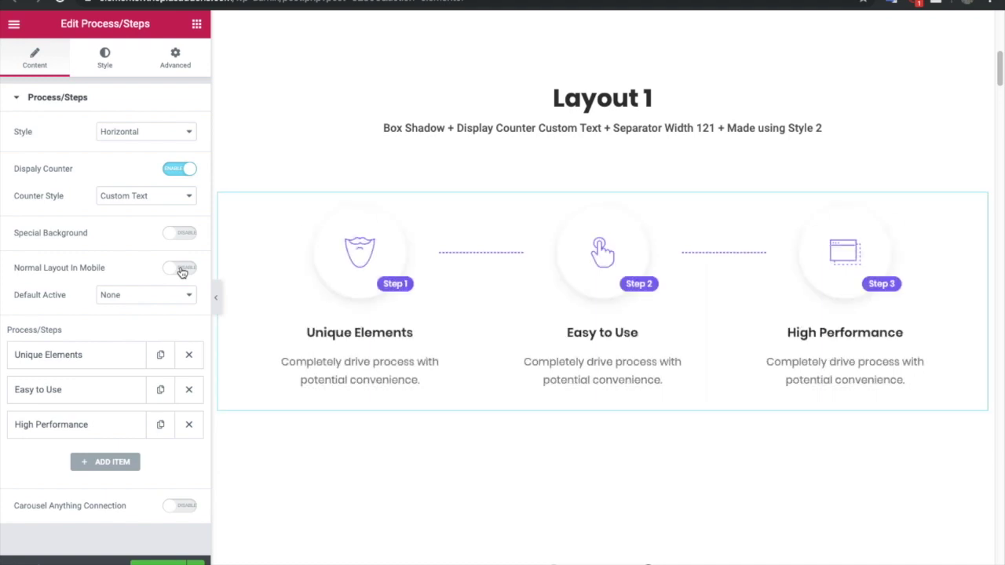
click(180, 269)
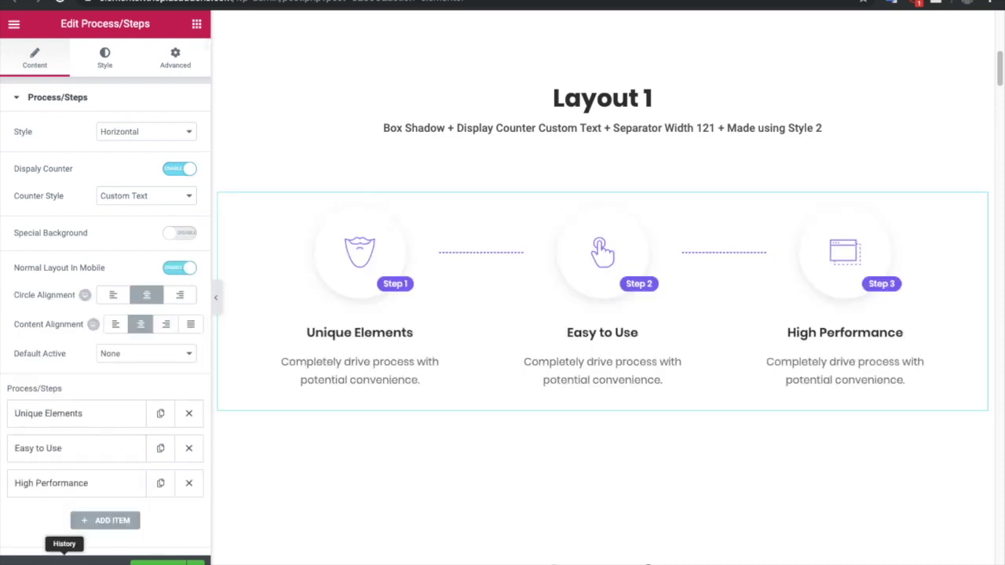
- Preview the page in Mobile view and set the mobile circle alignment of the Layout 1 steps to Center
click(88, 559)
click(80, 531)
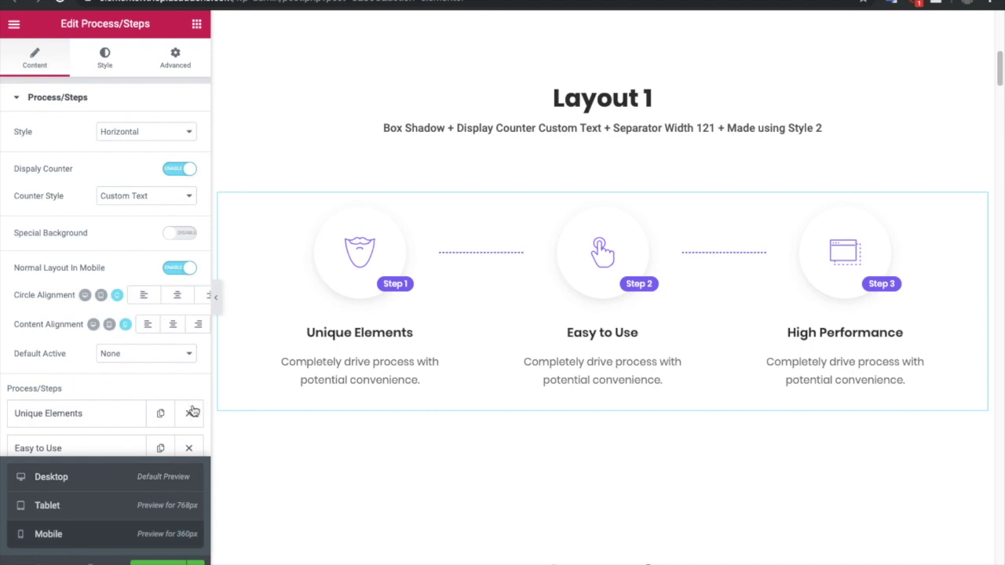
scroll(577, 293, down, 5)
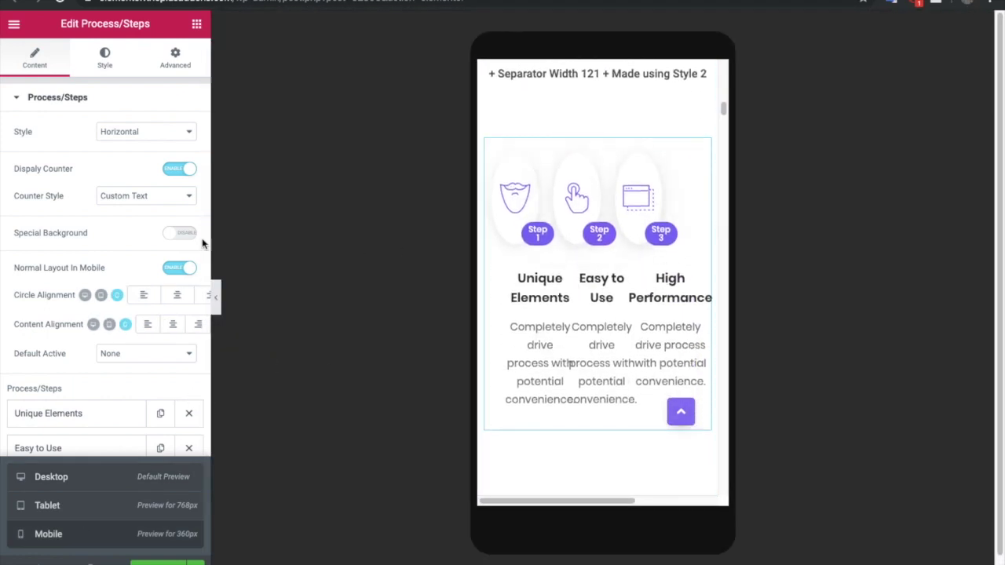
click(168, 299)
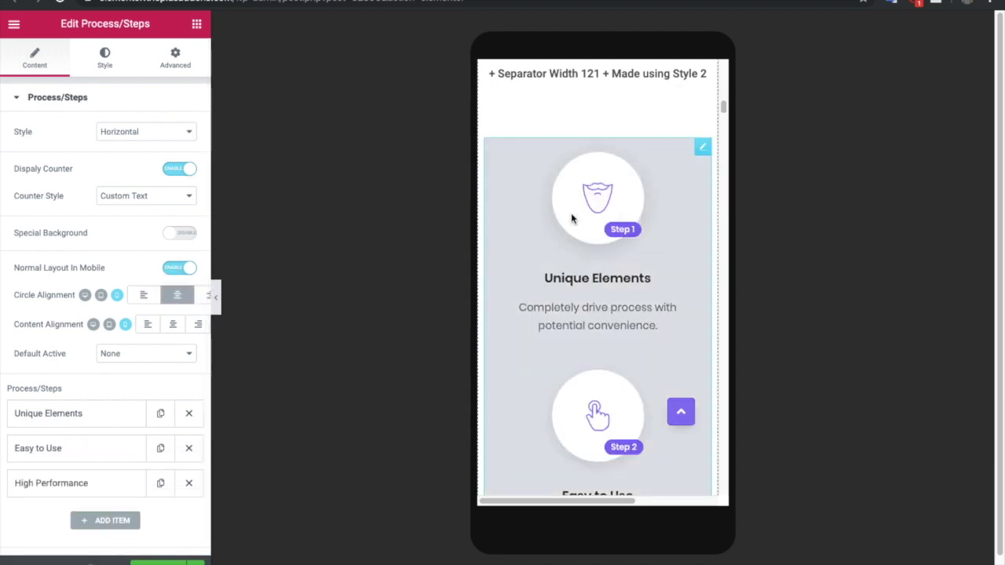
scroll(579, 214, down, 3)
scroll(595, 271, down, 3)
scroll(594, 275, up, 7)
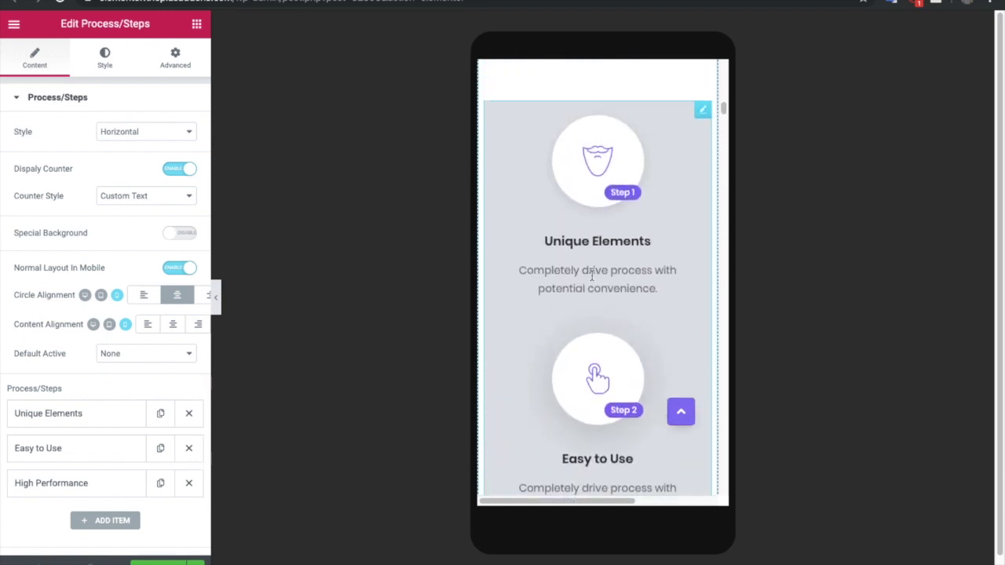
scroll(594, 276, up, 1)
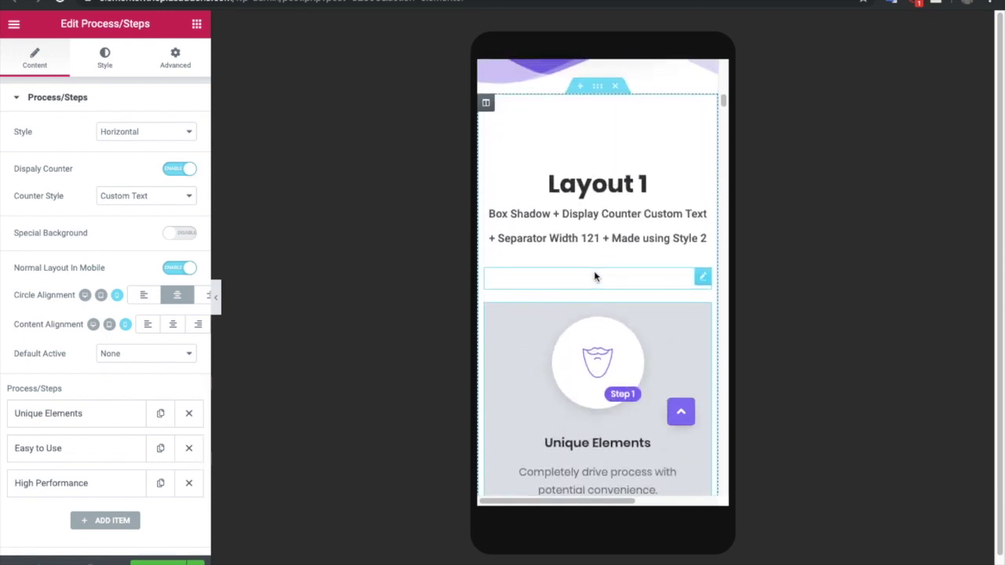
- Disable Normal Layout In Mobile for the Layout 1 widget and review its steps in the mobile preview
click(176, 269)
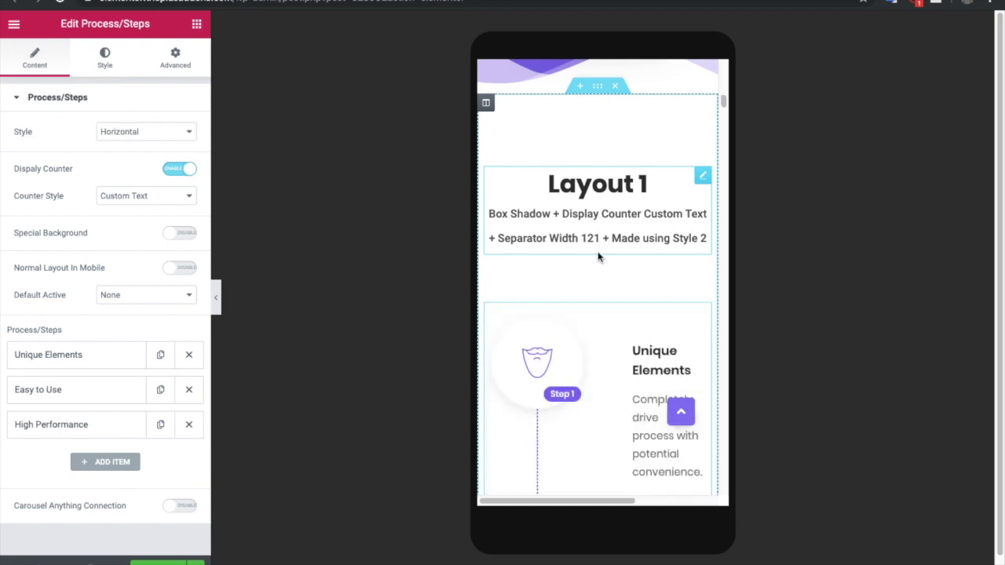
scroll(596, 293, down, 5)
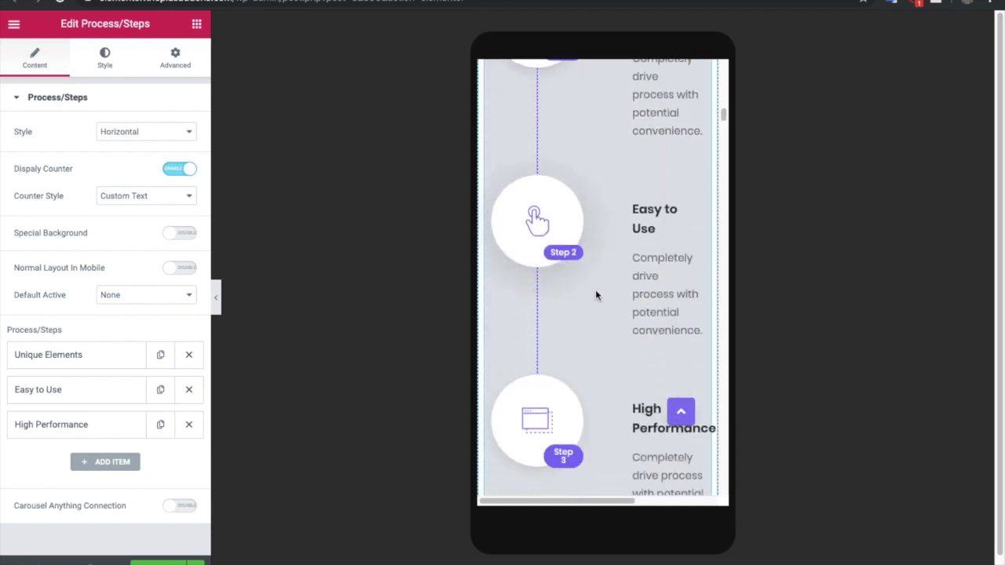
scroll(595, 296, down, 4)
scroll(595, 295, up, 6)
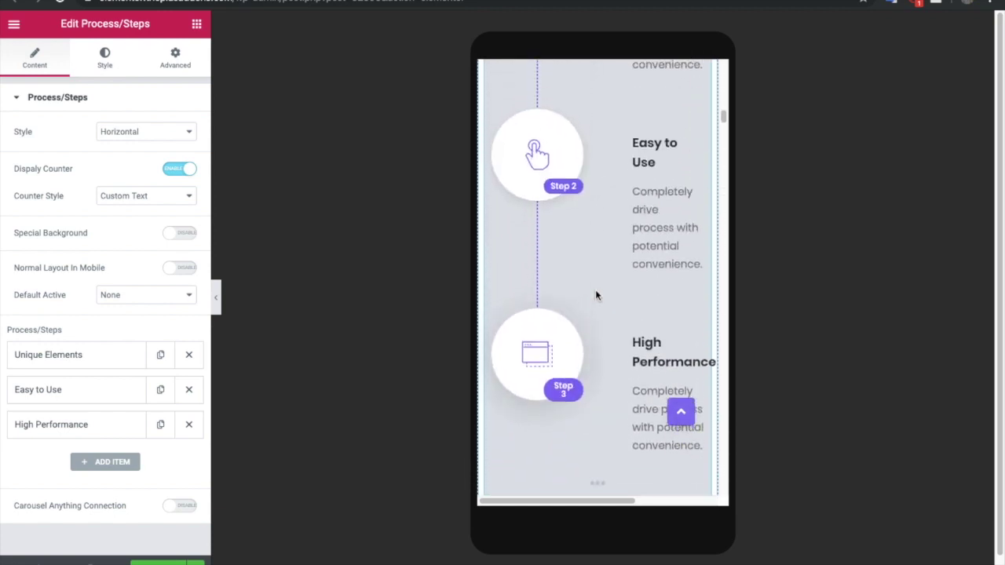
scroll(596, 295, up, 3)
scroll(602, 287, down, 3)
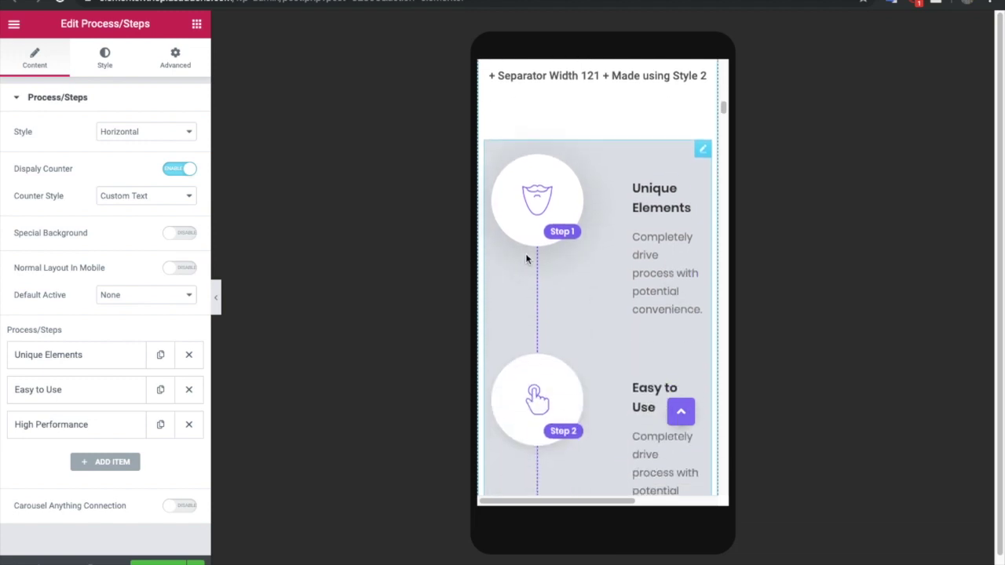
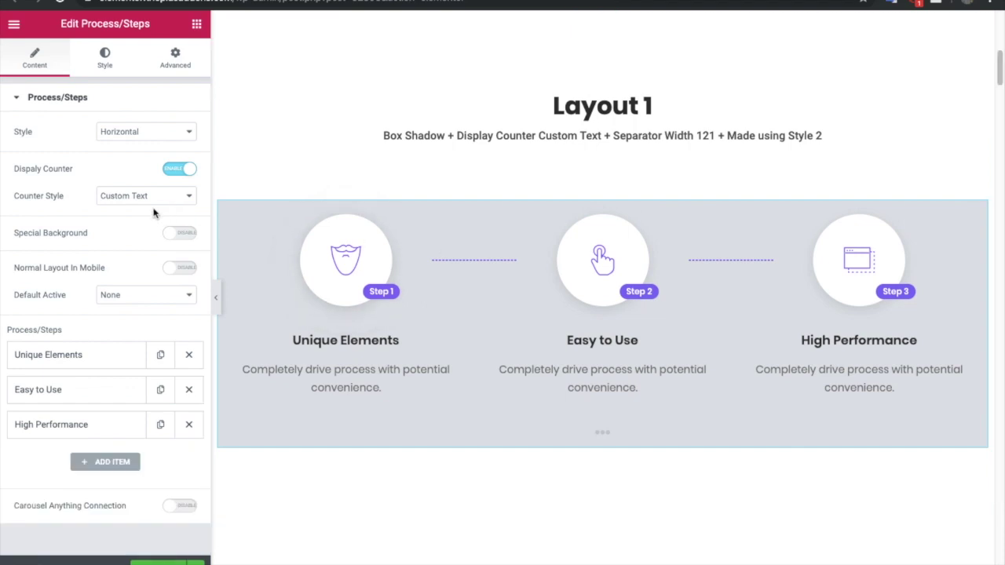
- Keep Default Active at None and enable Carousel Anything Connection for the Layout 1 widget
click(116, 298)
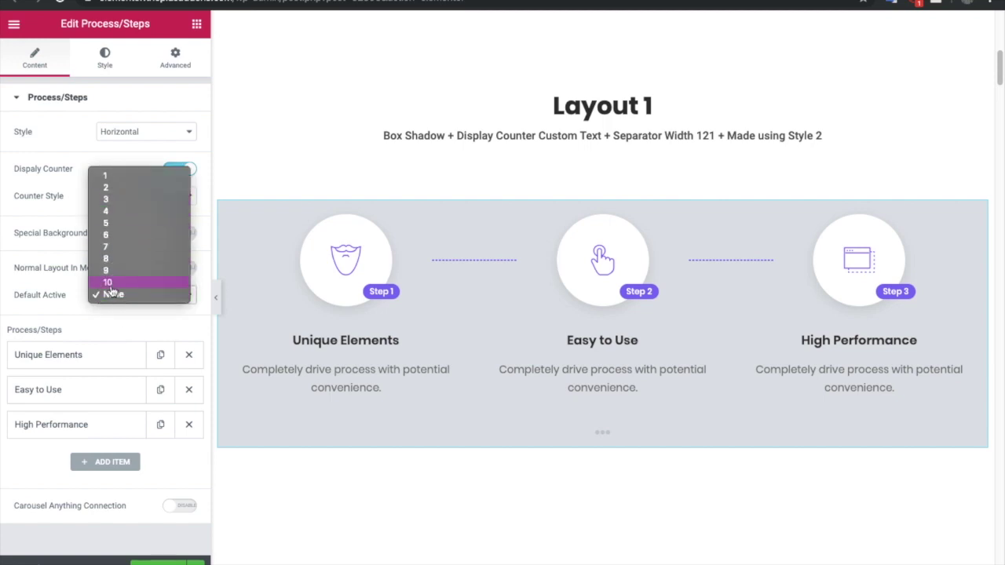
click(117, 302)
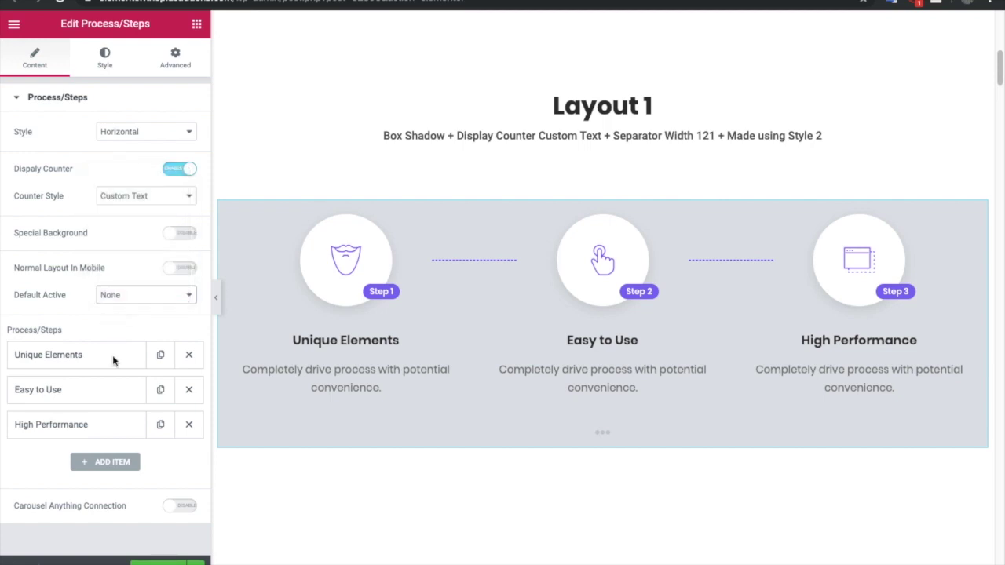
click(179, 506)
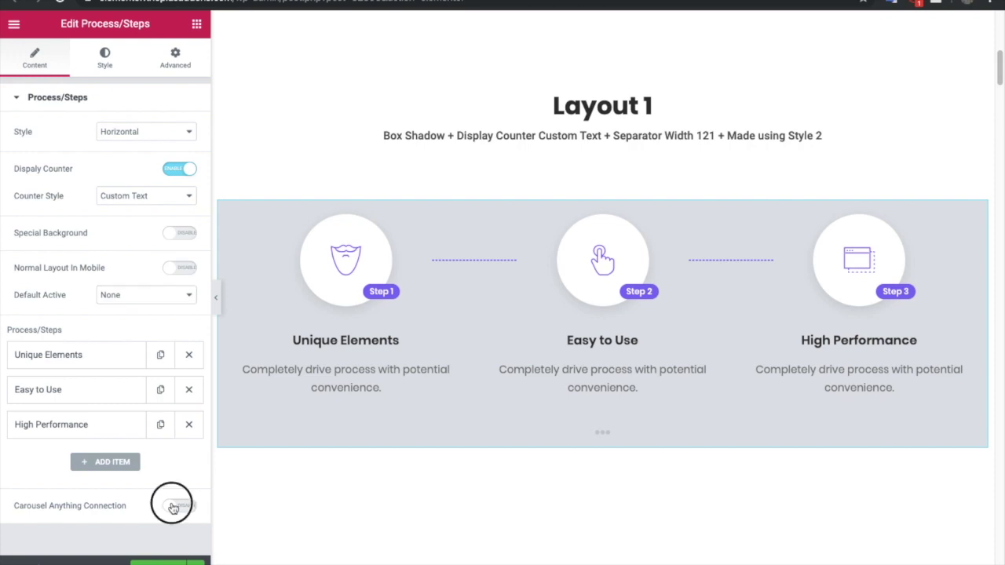
scroll(173, 508, down, 1)
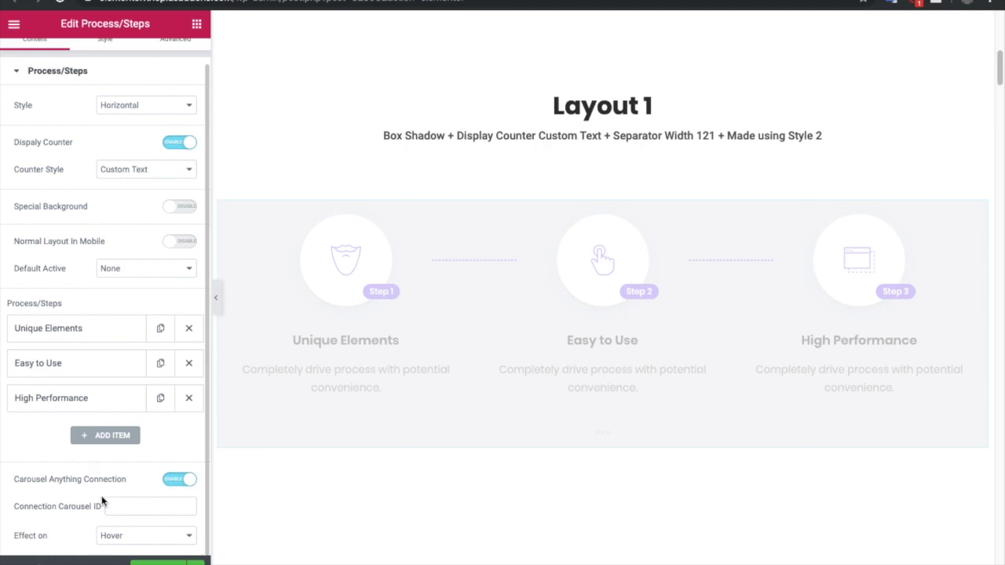
click(136, 507)
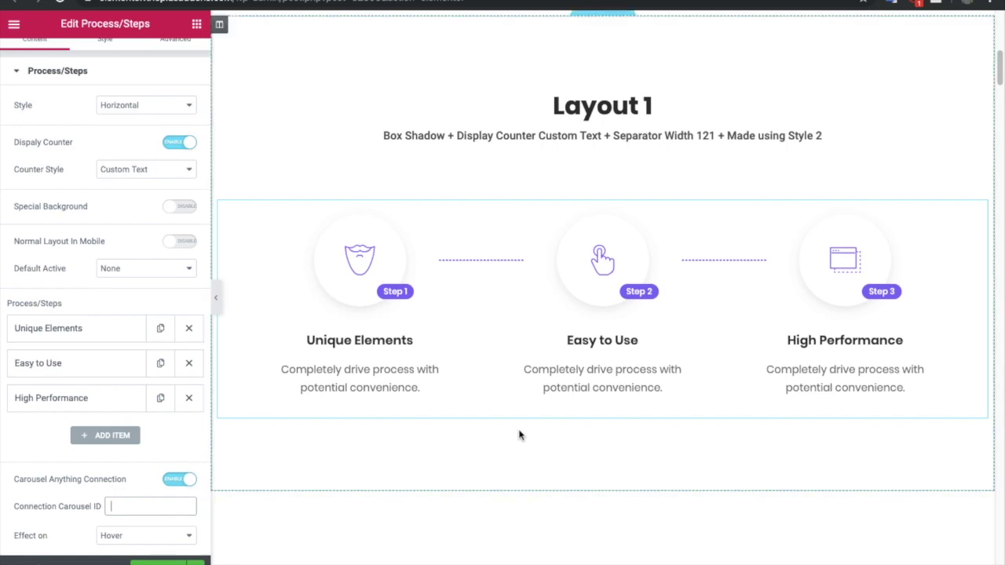
- Open the Layout 2 Process/Steps widget and preview how its steps control the connected phone carousel
scroll(520, 432, down, 6)
scroll(520, 431, down, 8)
scroll(520, 432, up, 8)
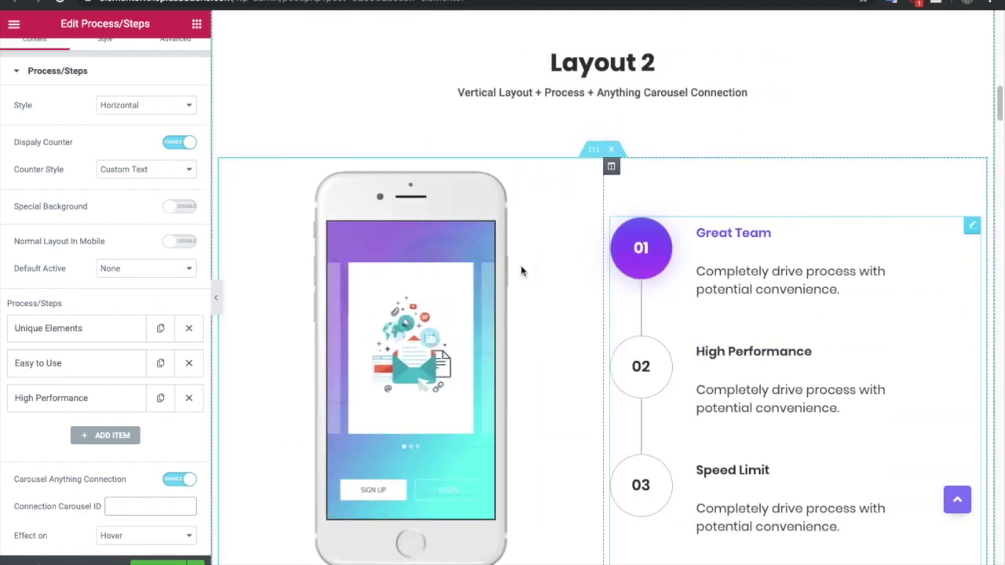
click(660, 275)
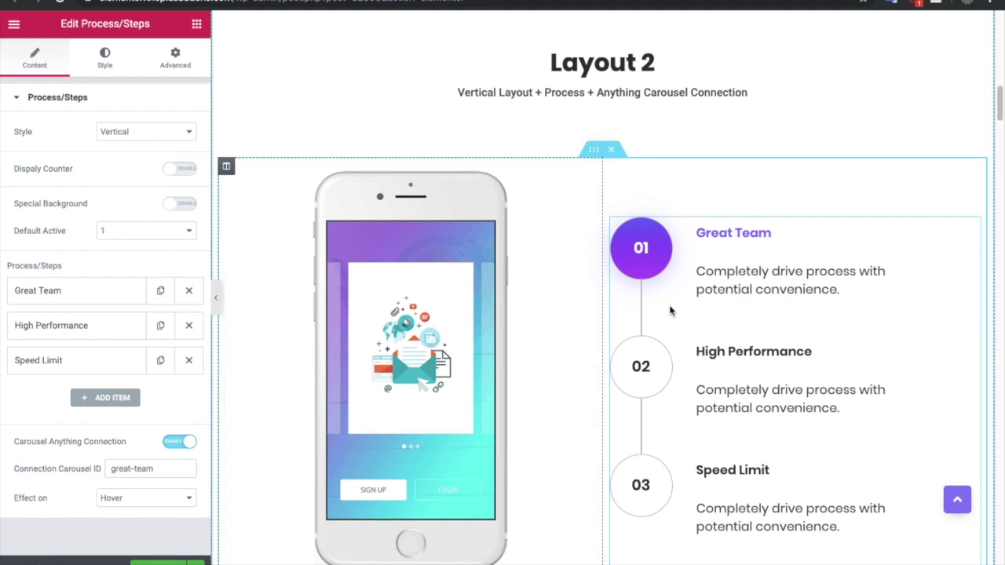
mouse_move(736, 375)
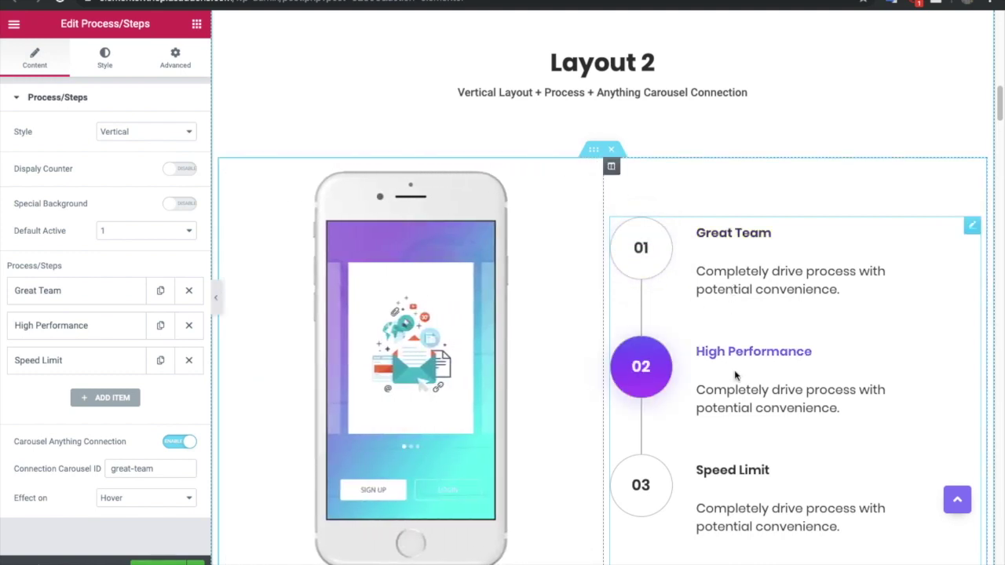
mouse_move(743, 444)
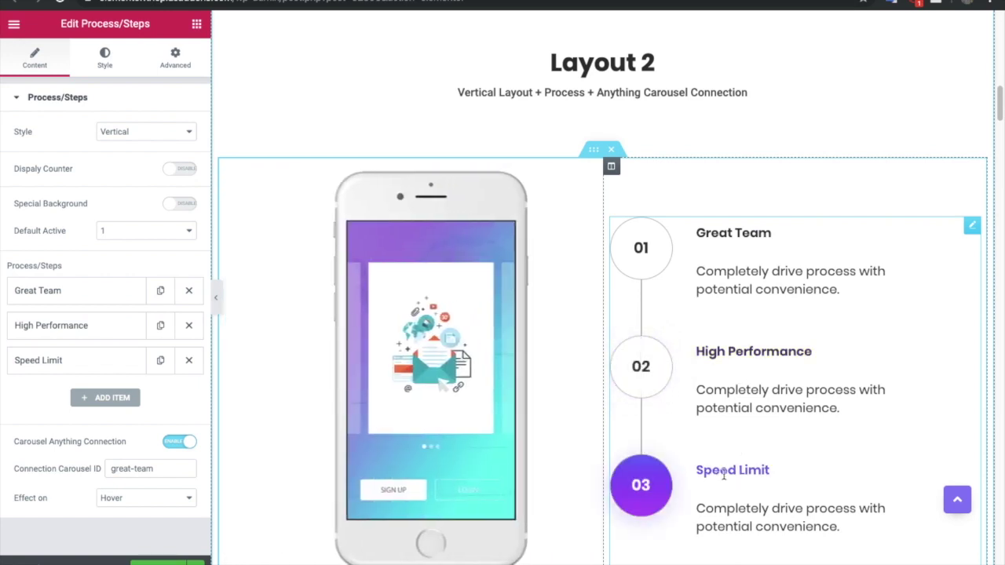
- Compare the Connection Carousel ID of the Layout 2 steps with the Unique Carousel ID of the phone carousel
click(125, 472)
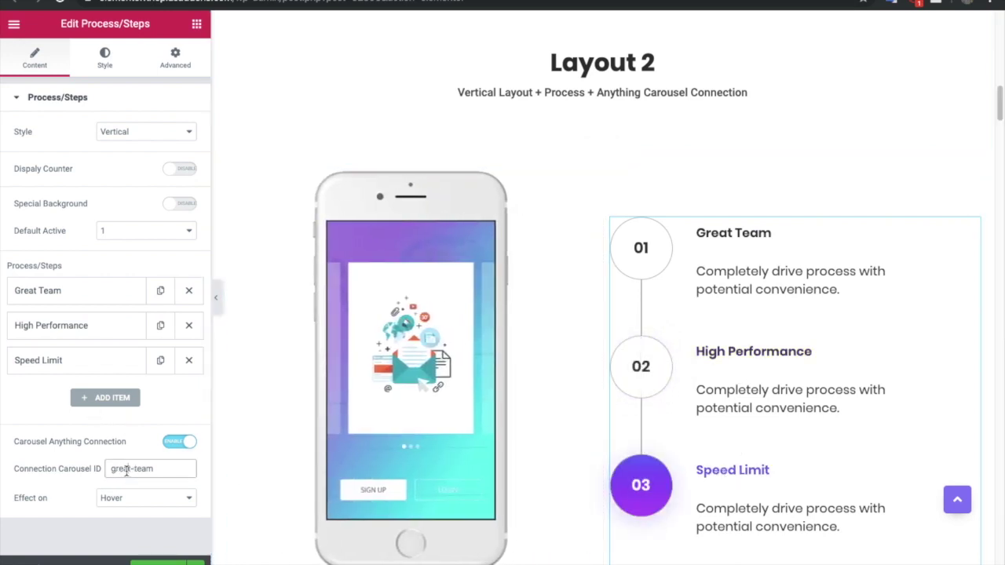
triple_click(108, 17)
triple_click(124, 470)
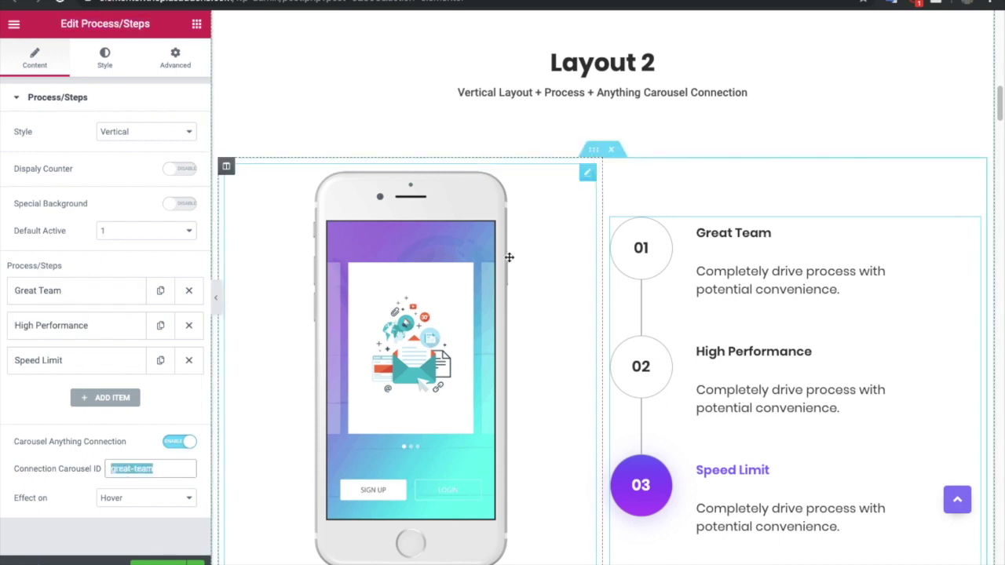
click(538, 235)
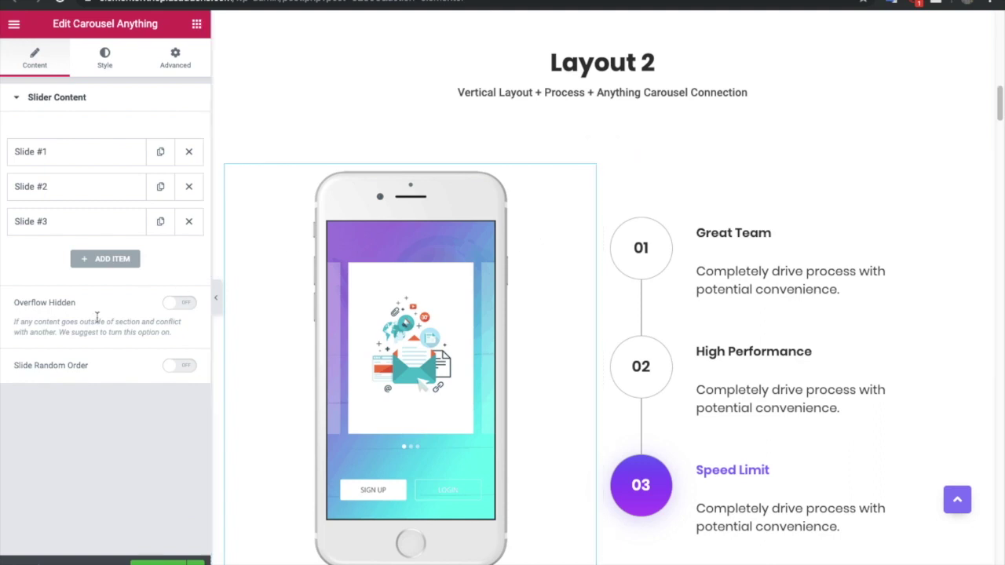
click(73, 157)
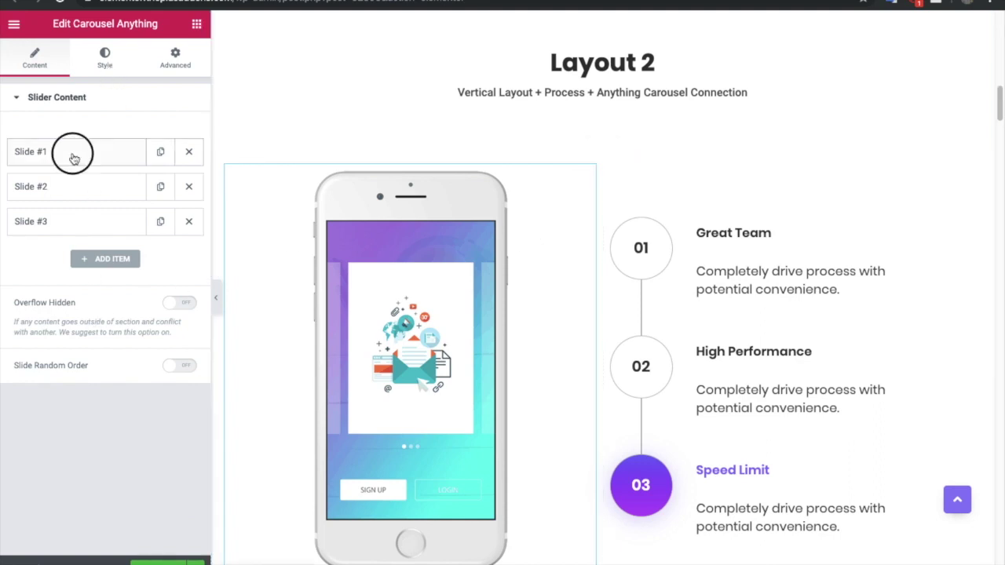
click(112, 63)
triple_click(117, 138)
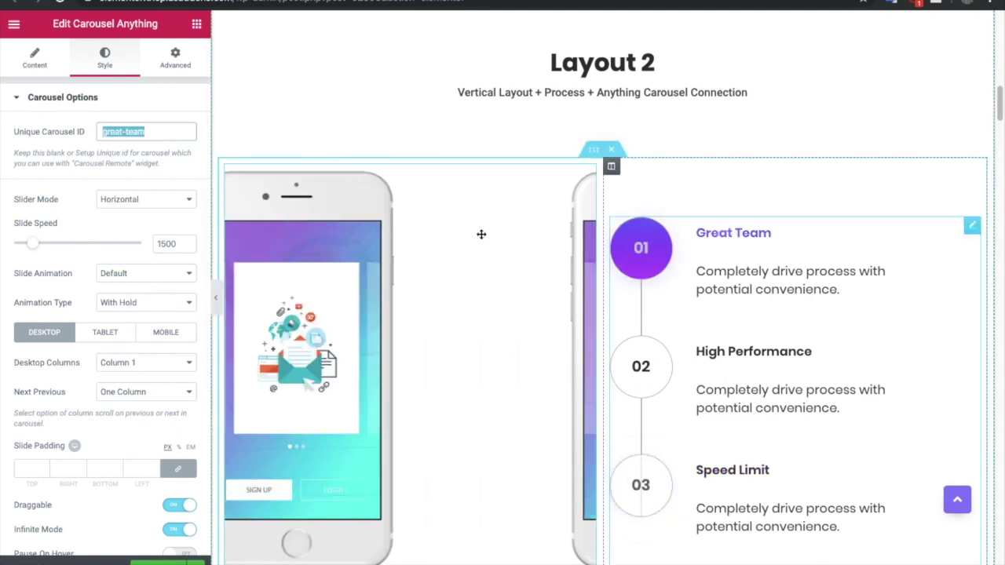
click(35, 59)
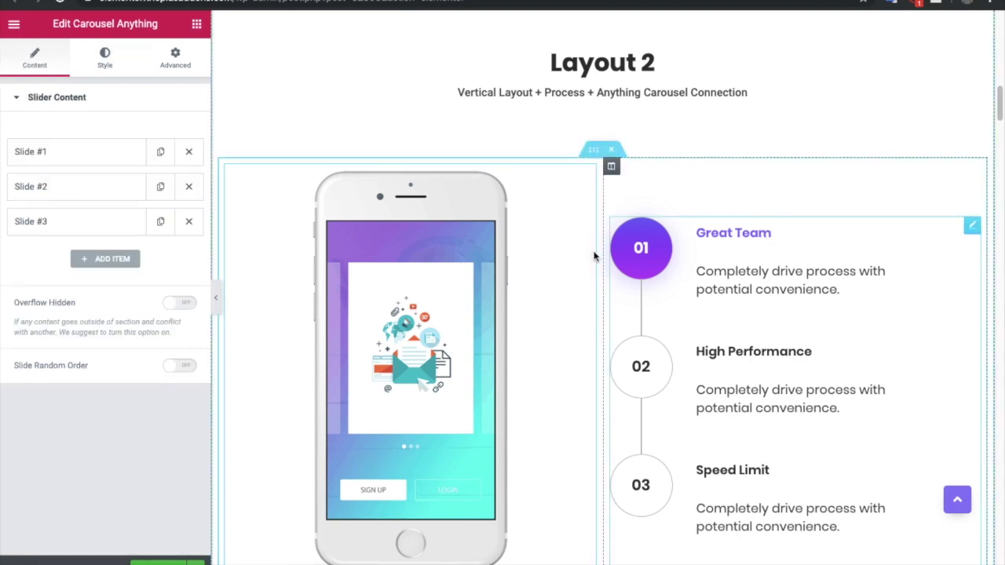
- Return to the Layout 1 Process/Steps widget and expand its Unique Elements item
click(718, 355)
scroll(731, 226, up, 5)
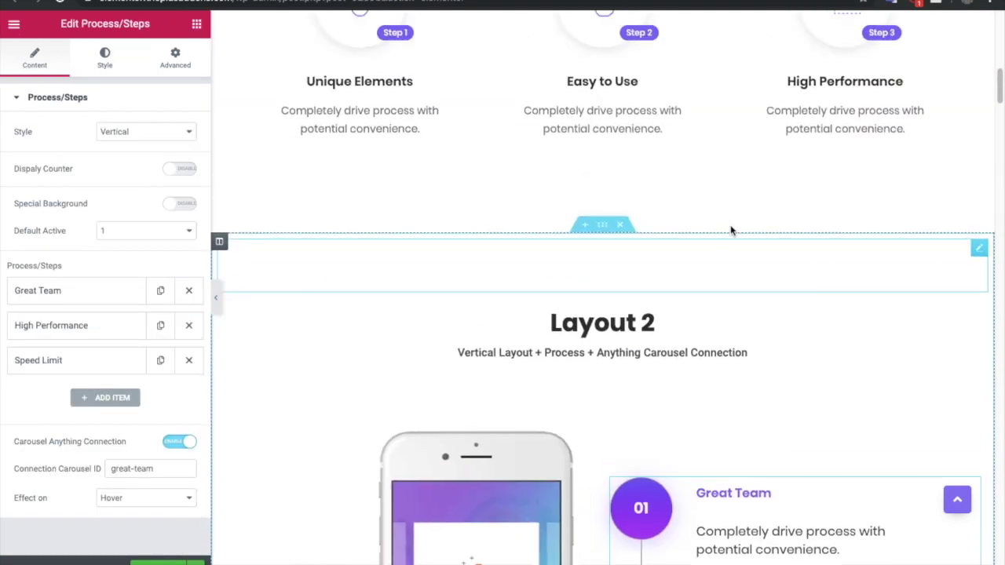
click(589, 241)
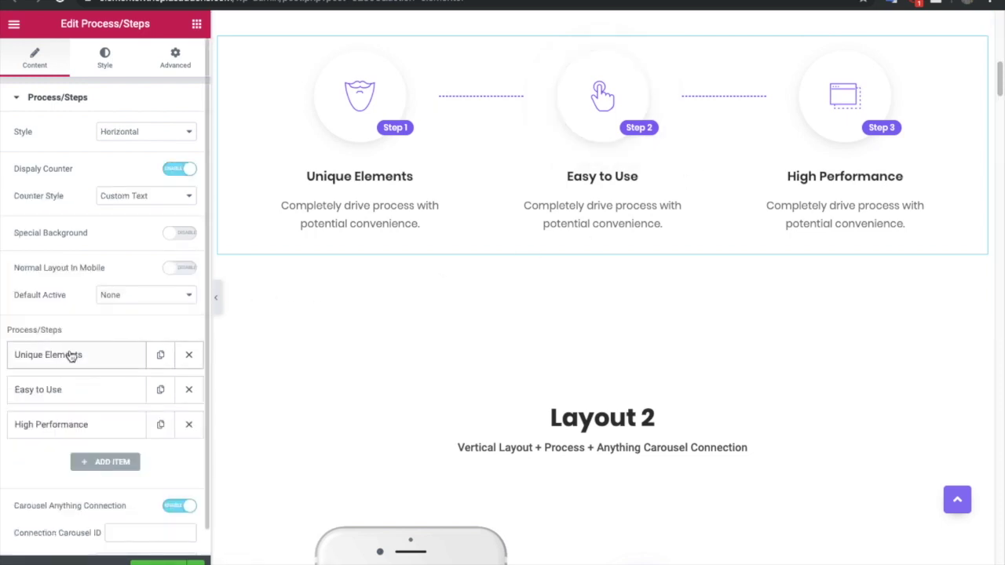
click(71, 356)
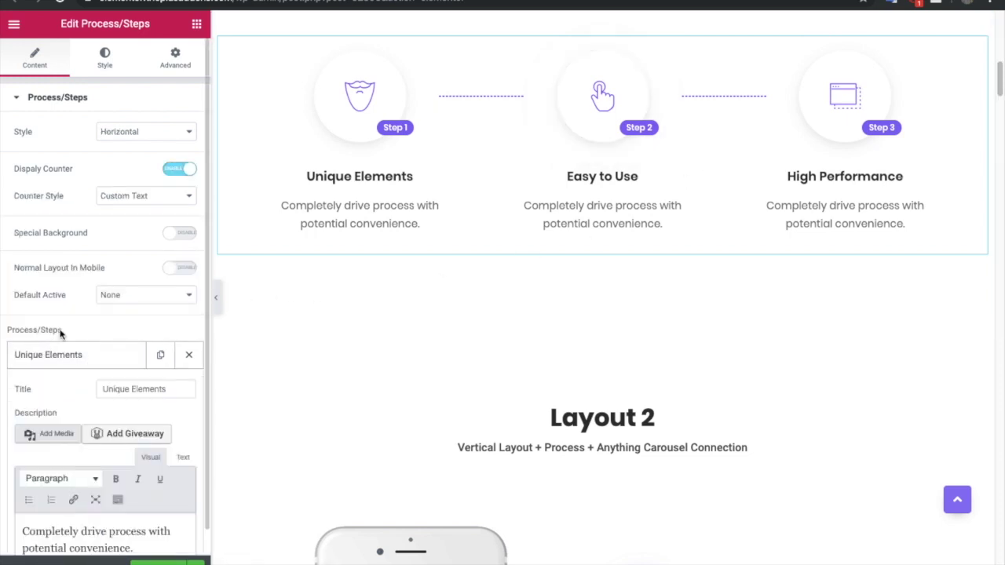
scroll(48, 357, down, 1)
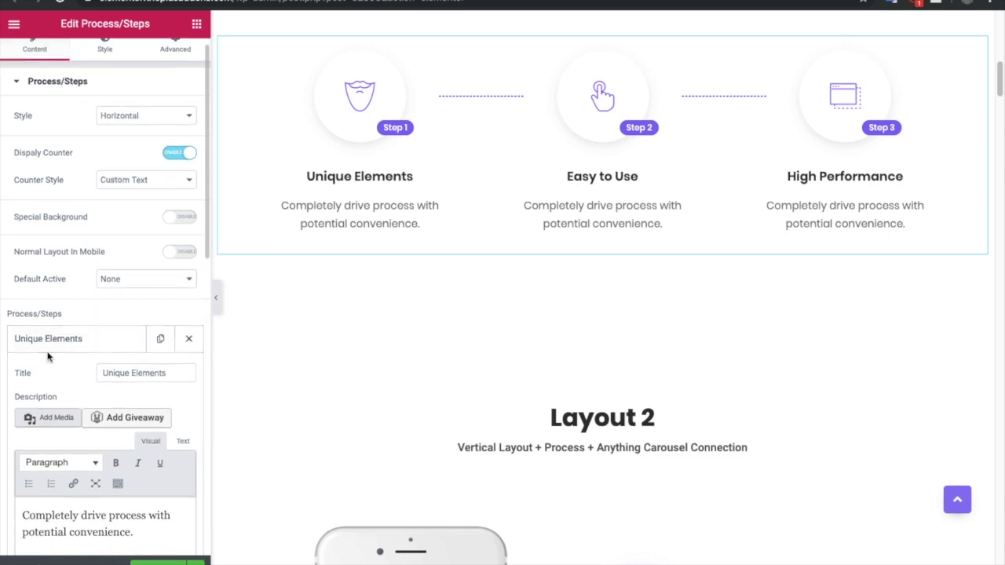
scroll(47, 357, down, 1)
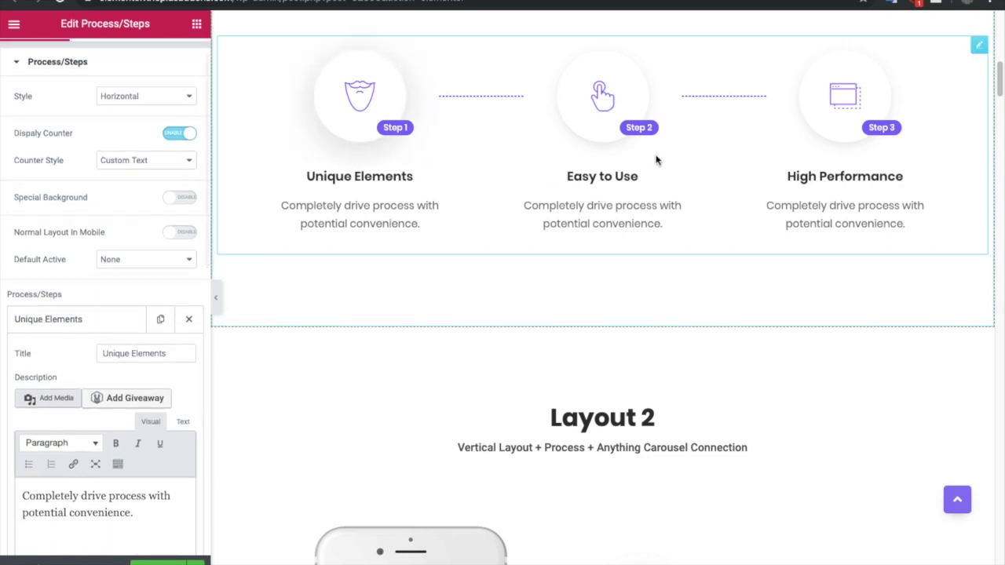
scroll(16, 353, down, 4)
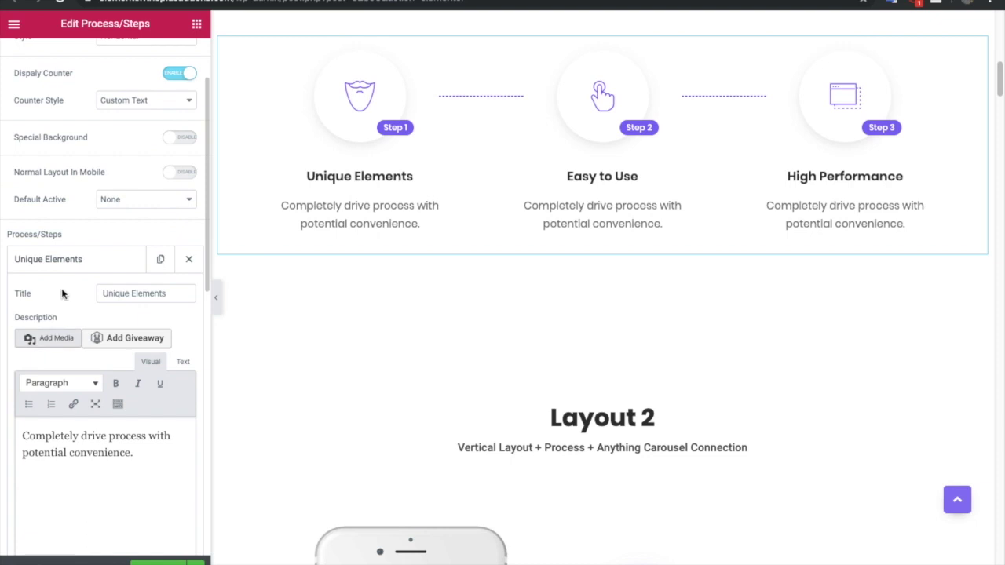
- Review the title, description and icon type choices of the Unique Elements item, keeping Select Icon set to Icon
triple_click(123, 298)
scroll(11, 340, down, 4)
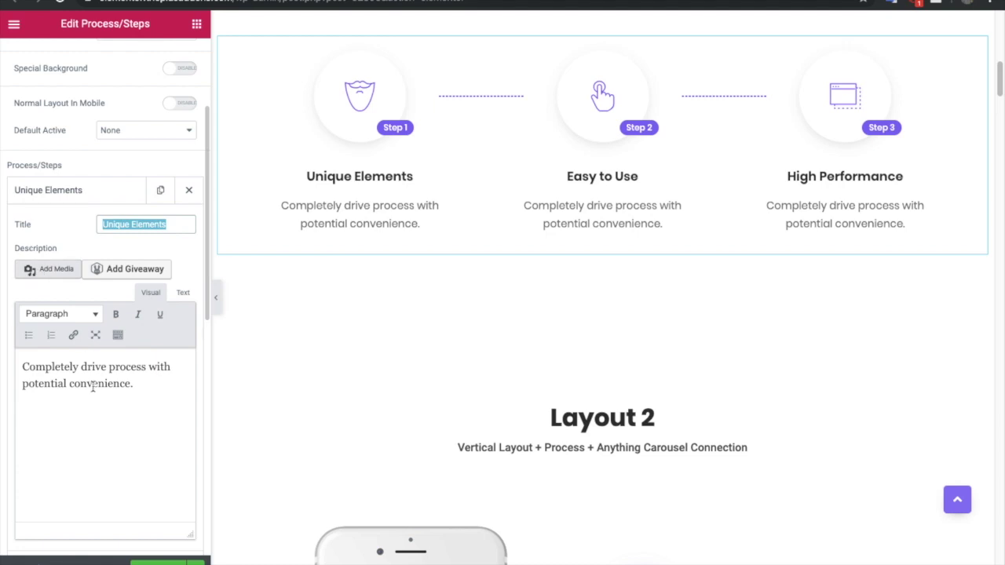
scroll(3, 408, down, 5)
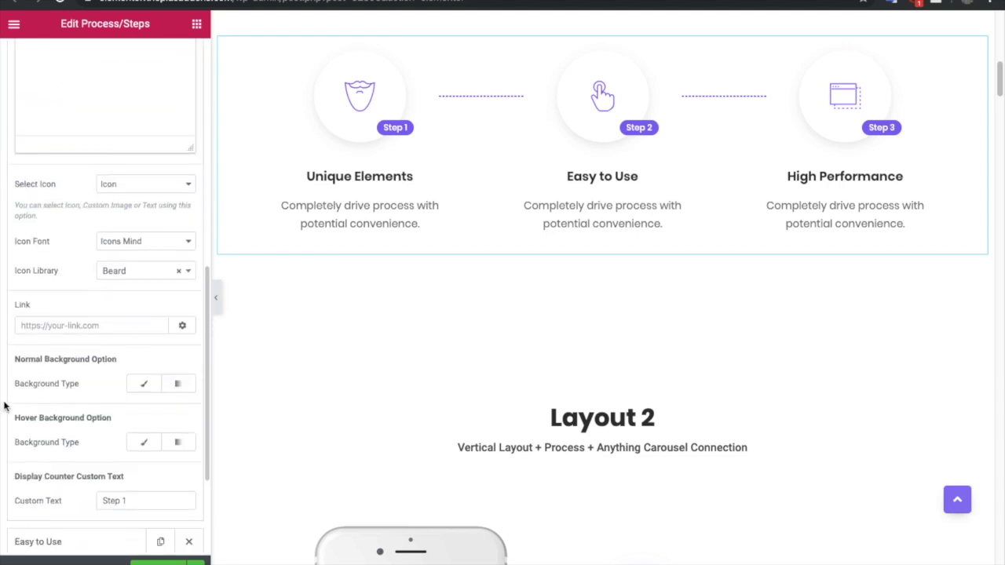
click(122, 187)
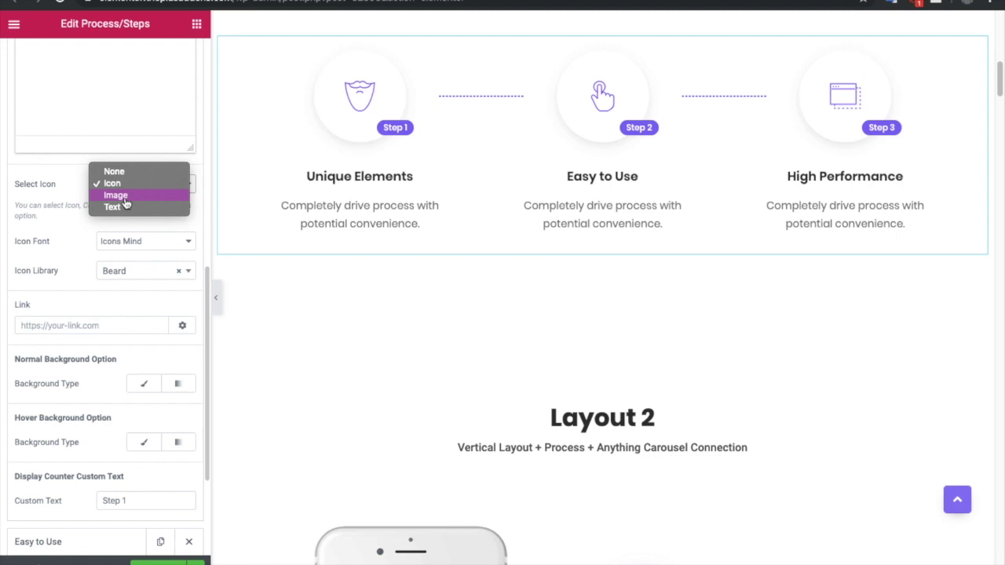
click(122, 184)
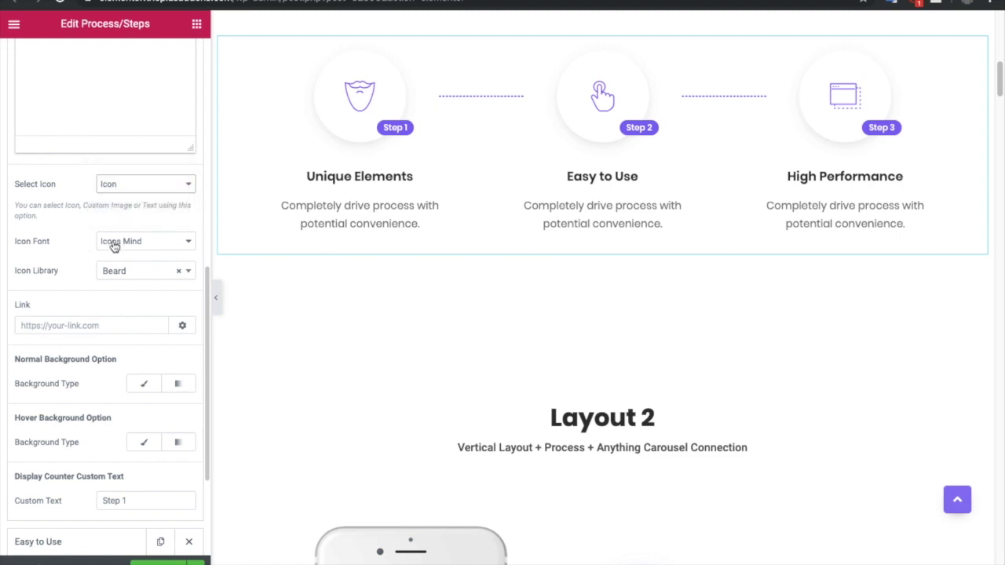
- Review the icon font and icon library choices of the Unique Elements item, keeping Icons Mind and Beard
click(115, 245)
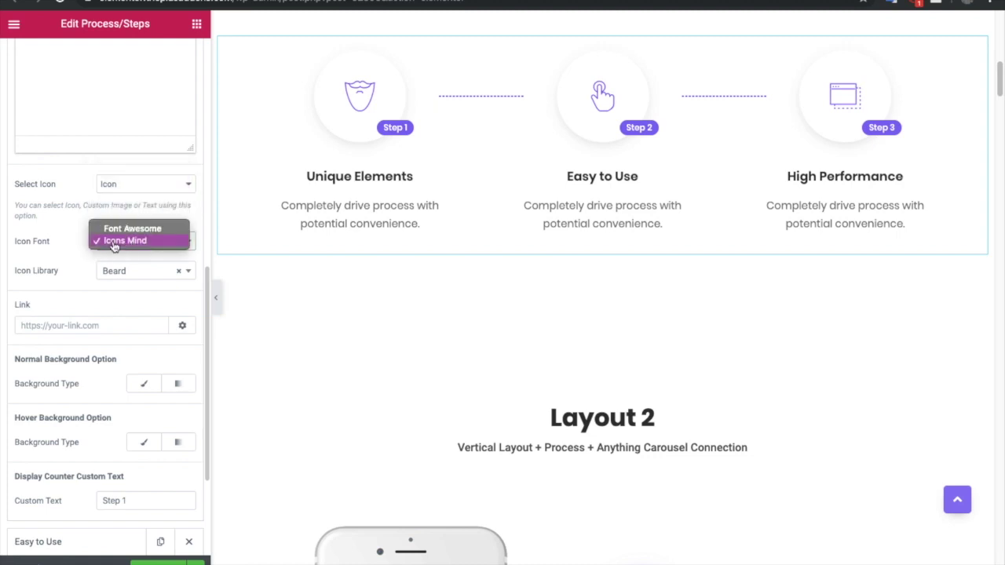
click(114, 243)
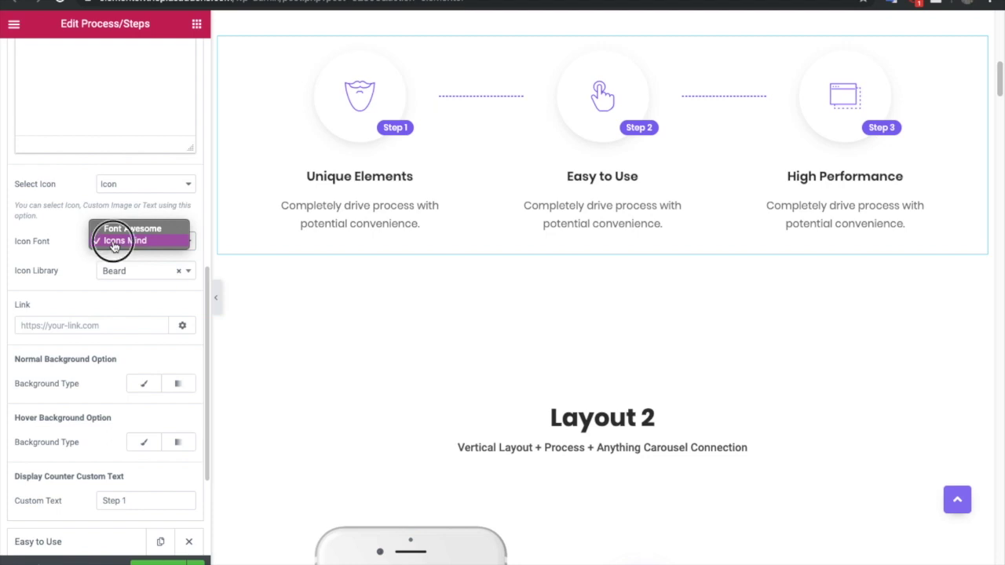
click(116, 273)
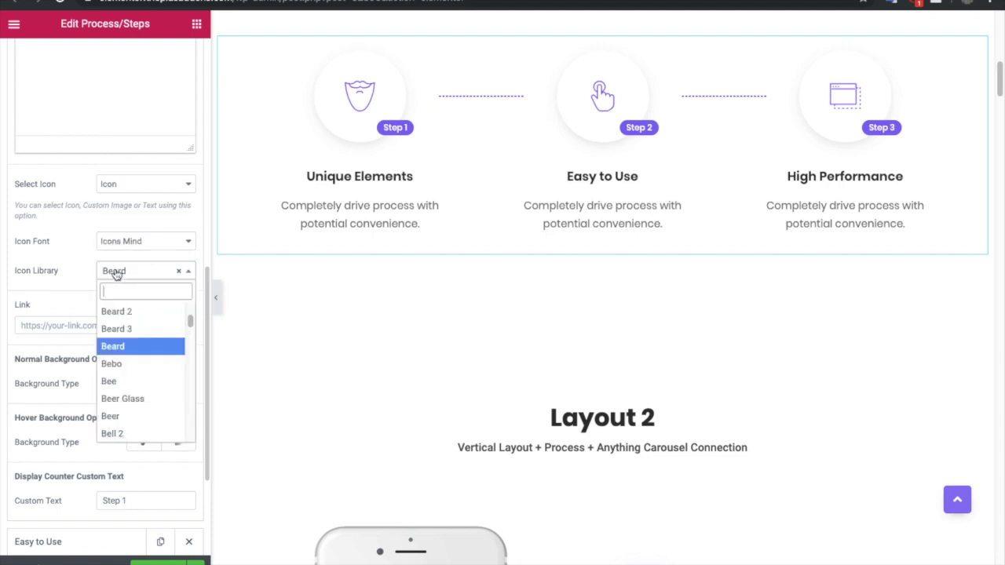
click(115, 273)
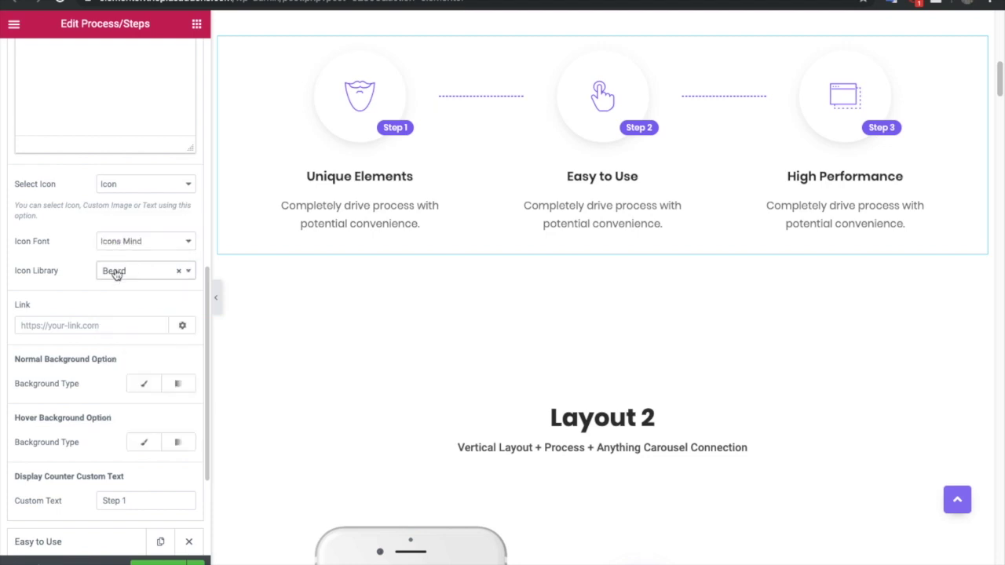
- Examine the link, normal and hover background, and counter custom text settings of the Unique Elements item
click(83, 324)
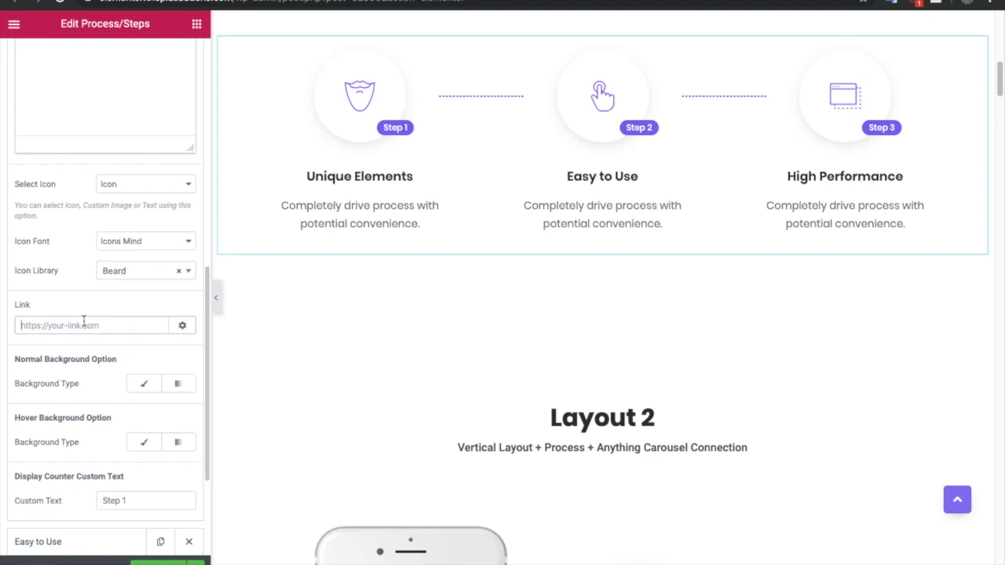
click(178, 328)
click(179, 332)
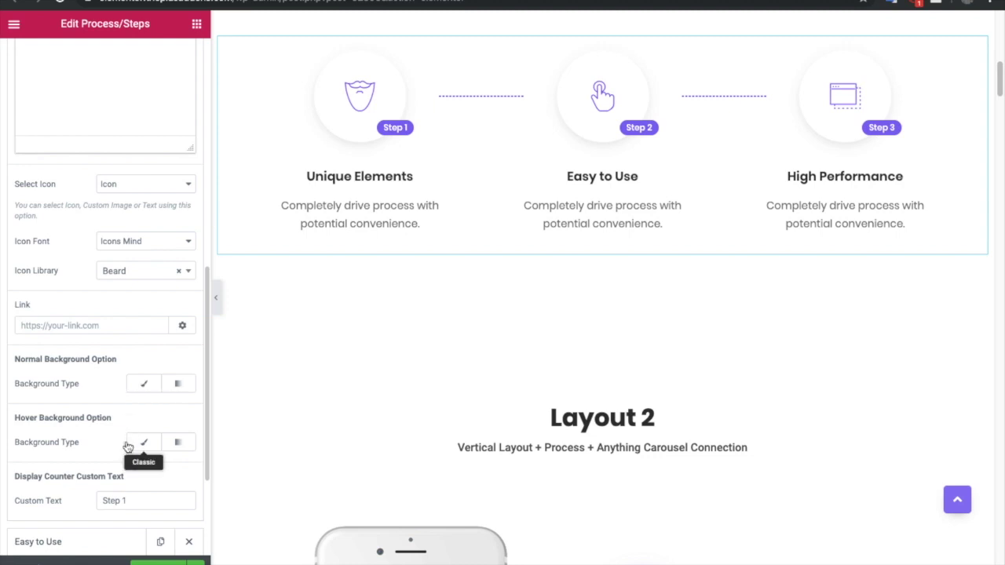
scroll(128, 446, down, 1)
double_click(111, 473)
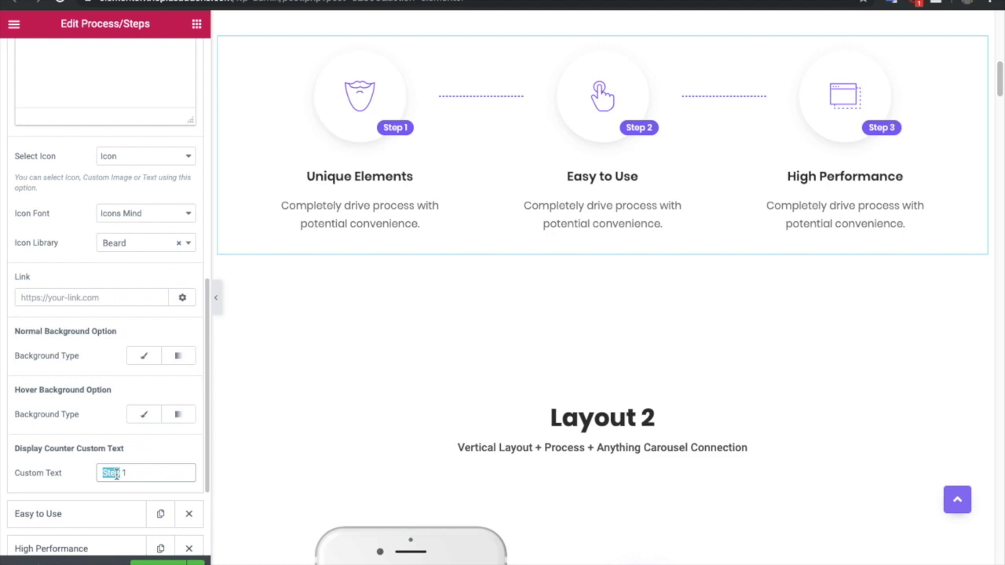
triple_click(115, 474)
- Expand the Easy to Use item to review its settings and disable Carousel Anything Connection for the widget
click(65, 512)
scroll(34, 315, down, 3)
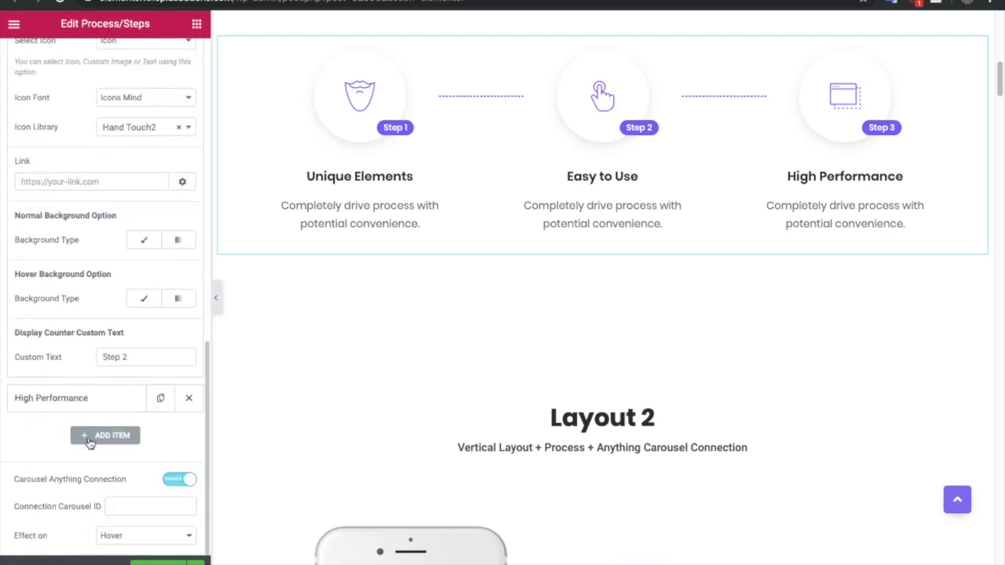
scroll(93, 447, up, 2)
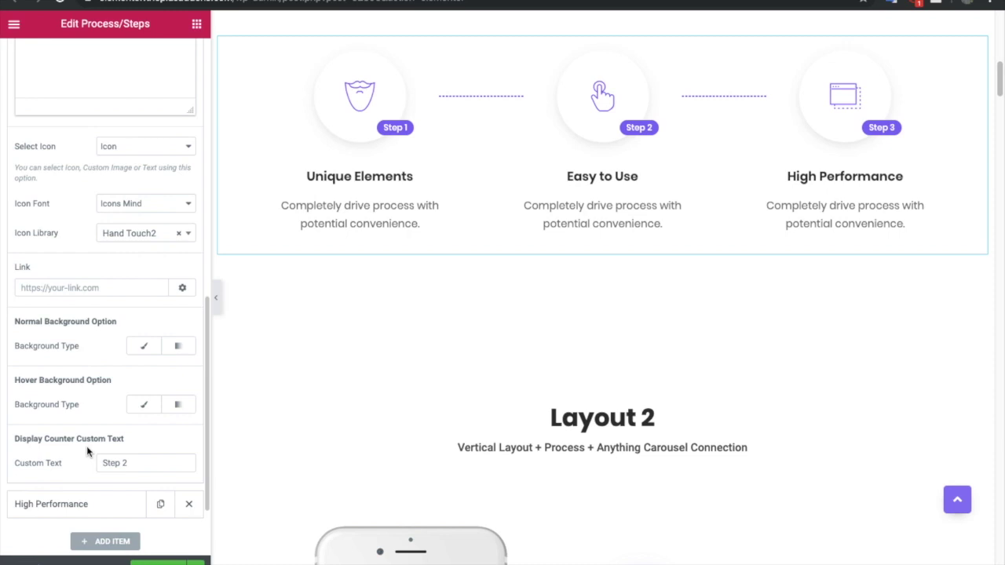
scroll(67, 404, down, 2)
scroll(85, 469, up, 3)
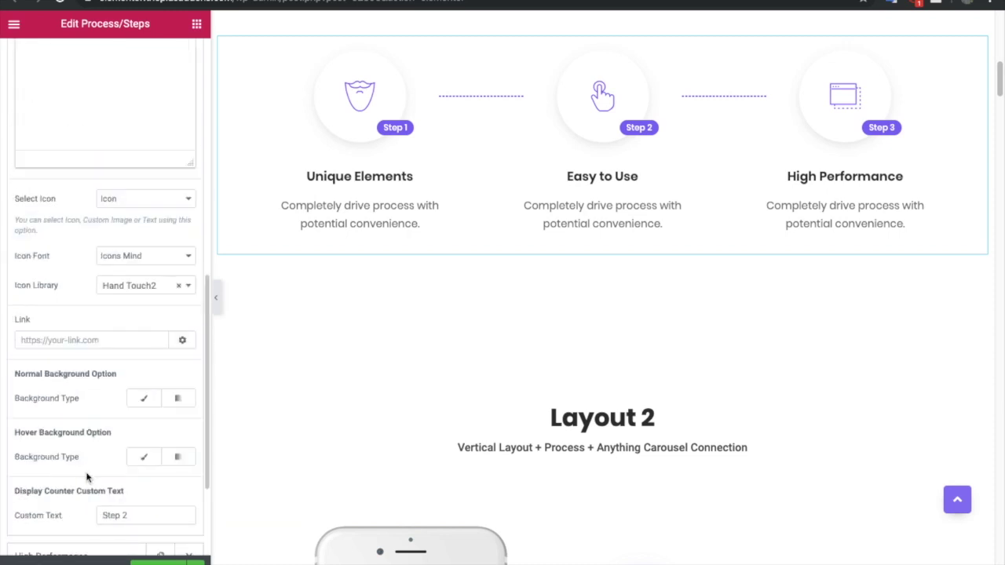
scroll(87, 477, down, 3)
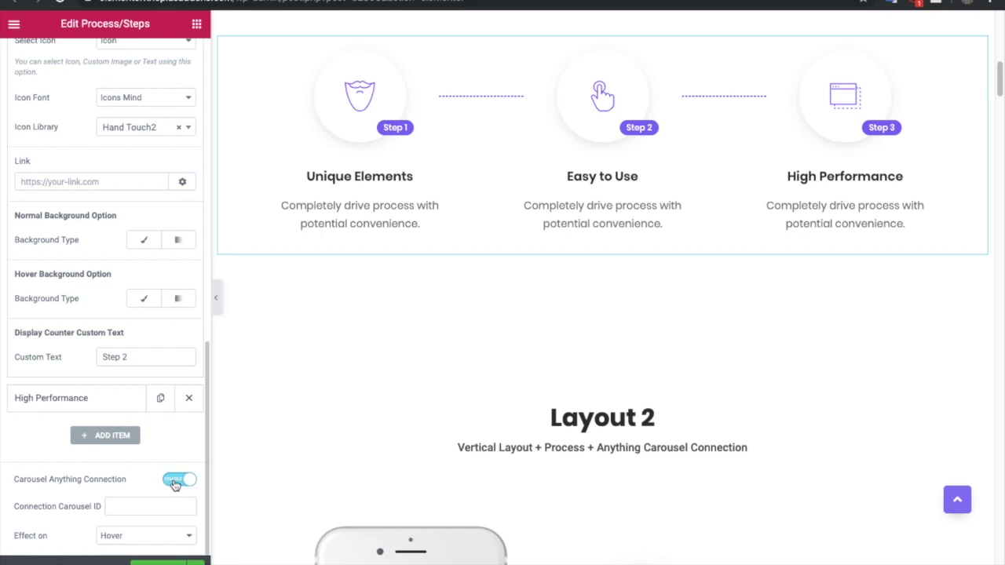
click(174, 481)
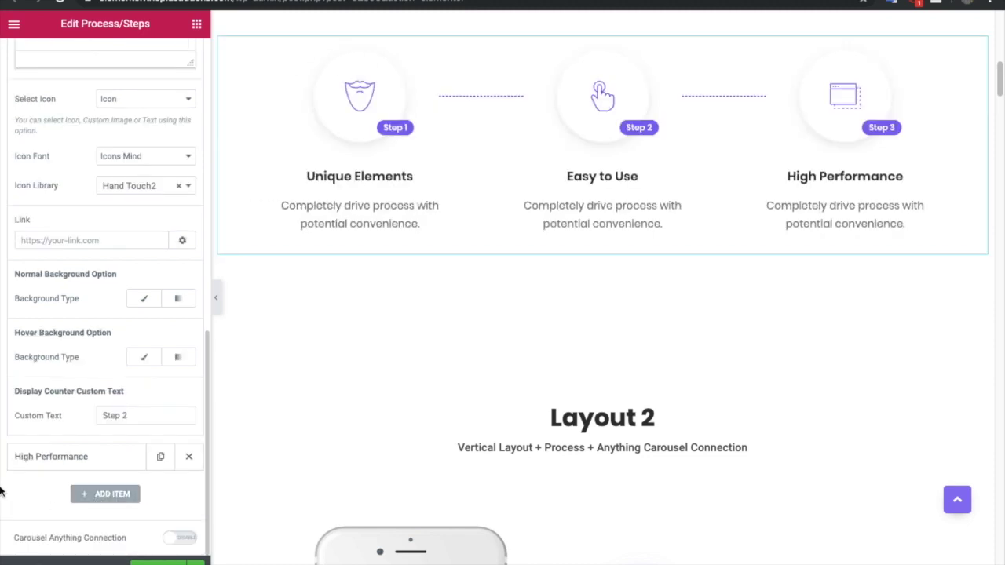
- Review the widget's title typography options, including the font family choices, and the Description Style settings
scroll(0, 492, up, 6)
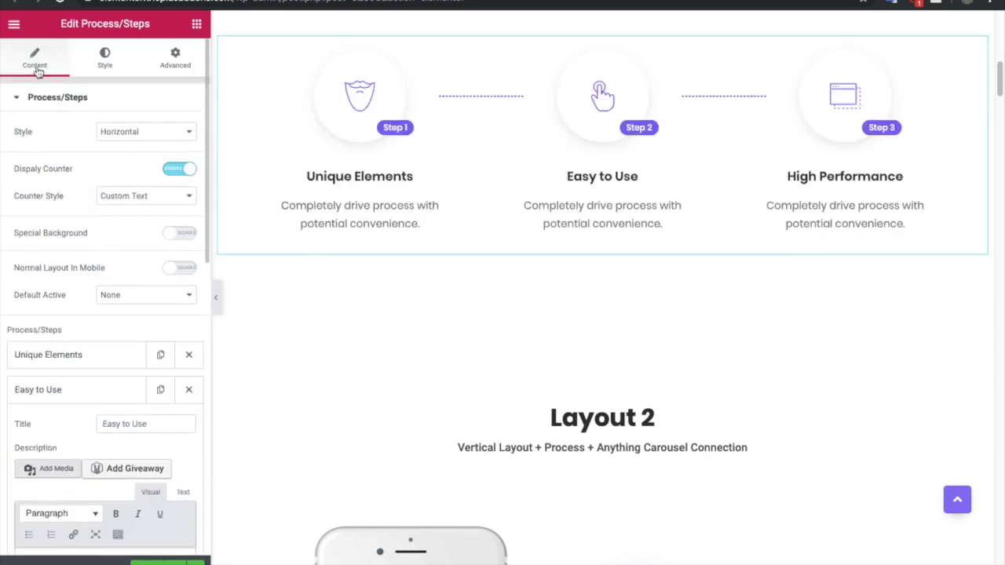
click(102, 66)
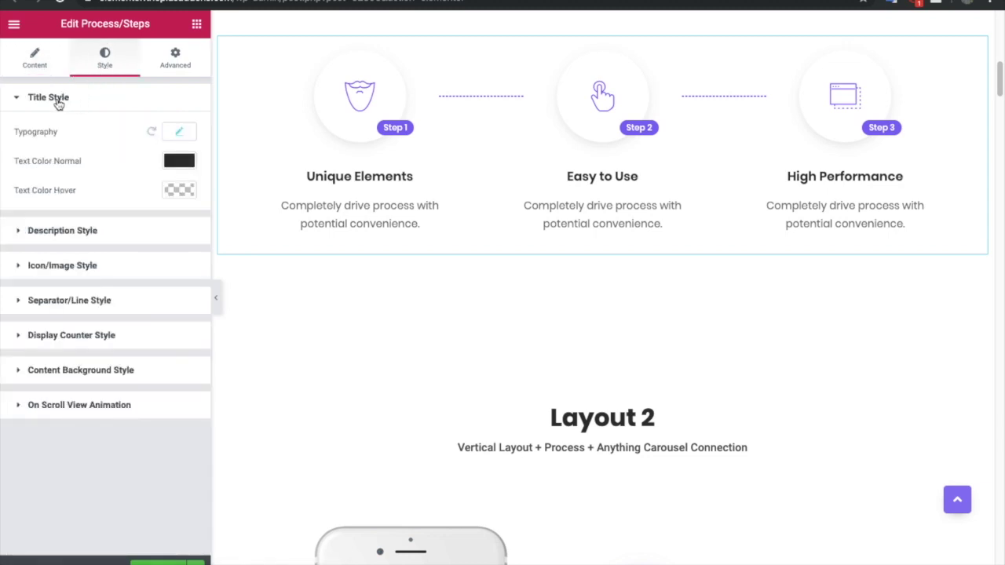
click(186, 133)
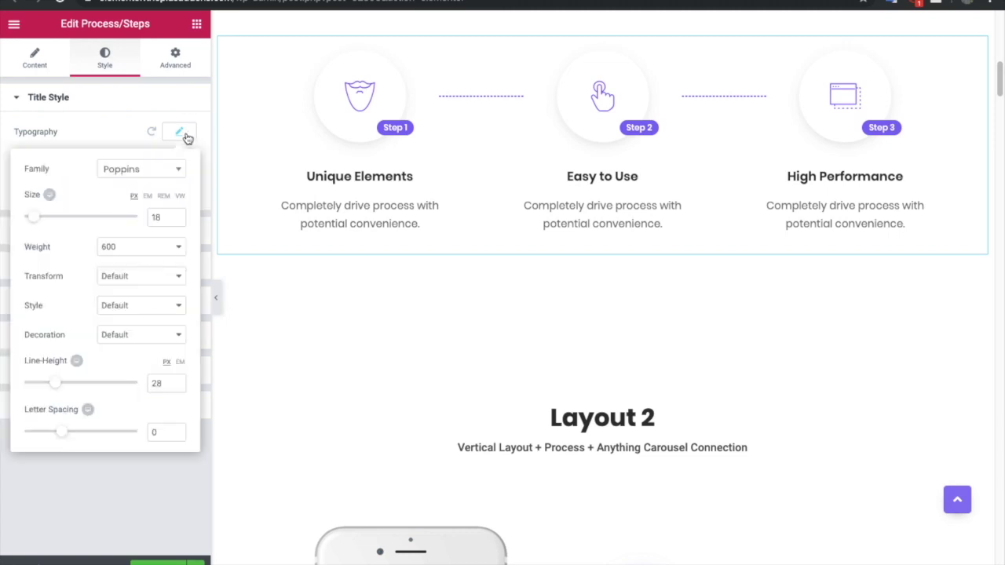
click(152, 172)
click(149, 169)
click(75, 361)
click(179, 135)
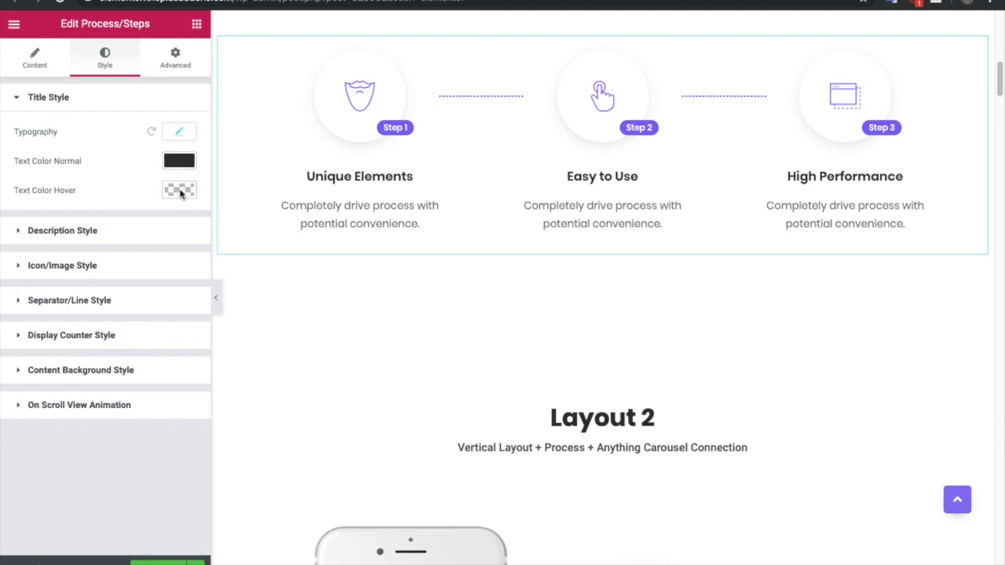
click(110, 234)
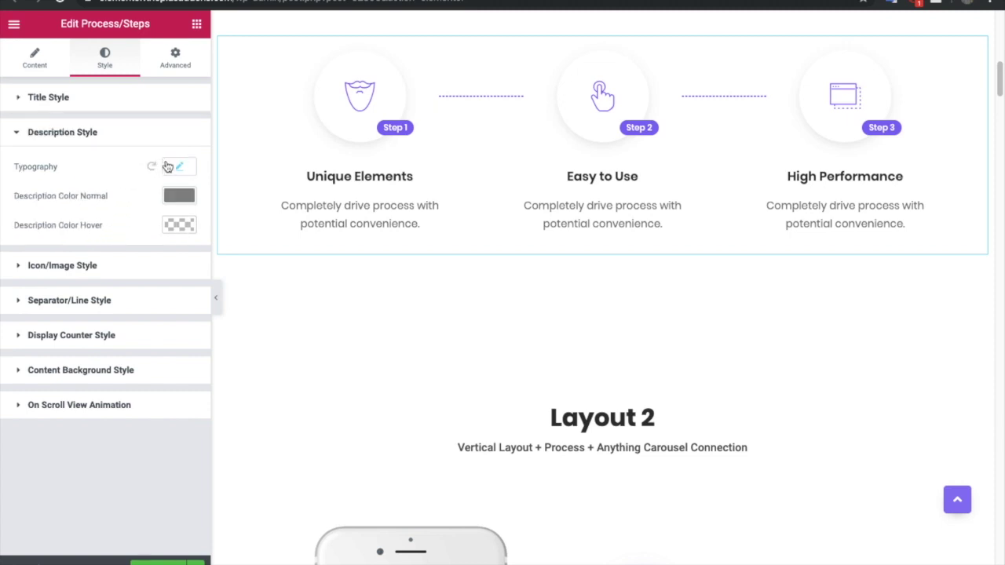
- Set the icon size to 47 in Icon/Image Style and show the icon's hover color setting
click(100, 266)
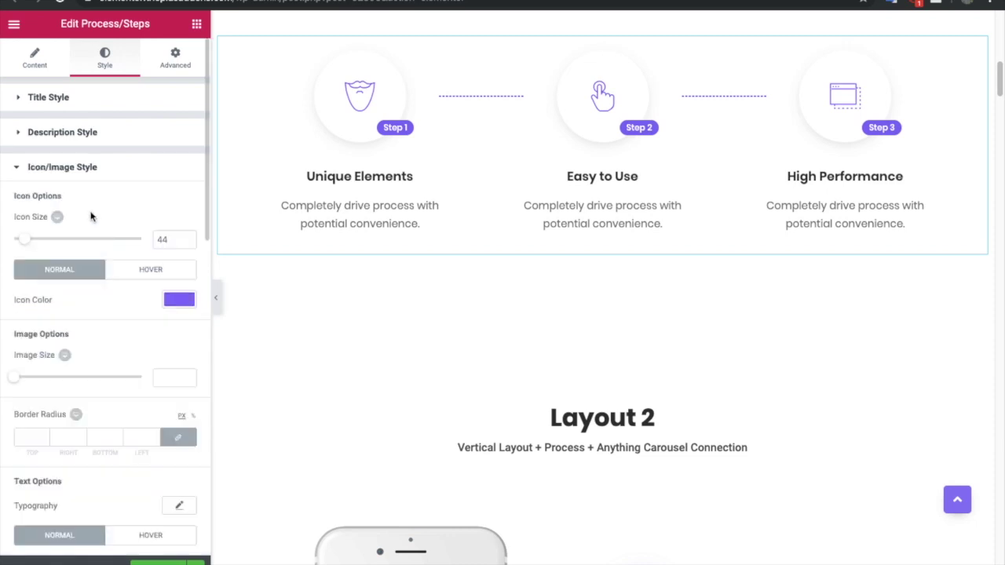
scroll(88, 245, down, 1)
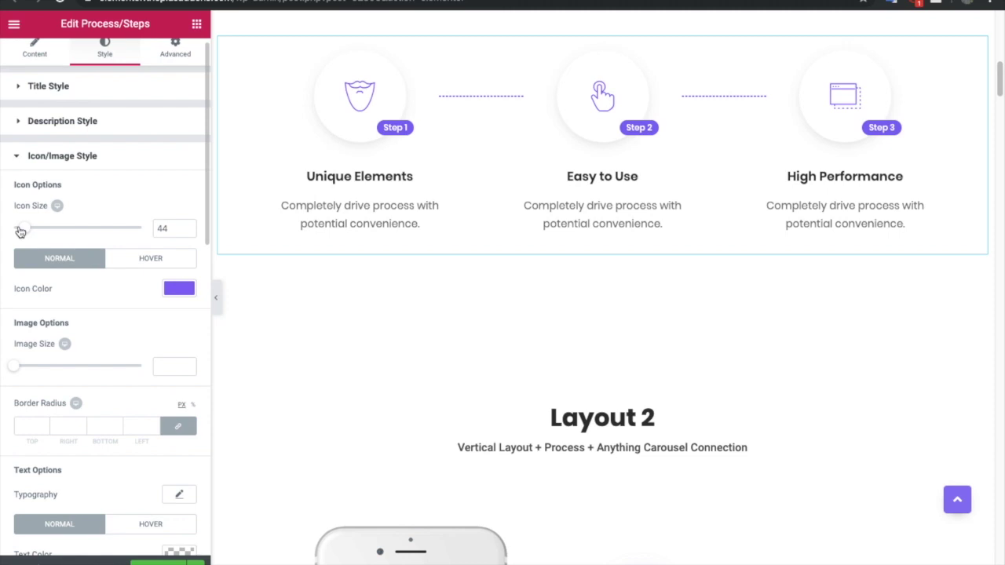
drag(27, 233, 36, 233)
scroll(47, 279, down, 2)
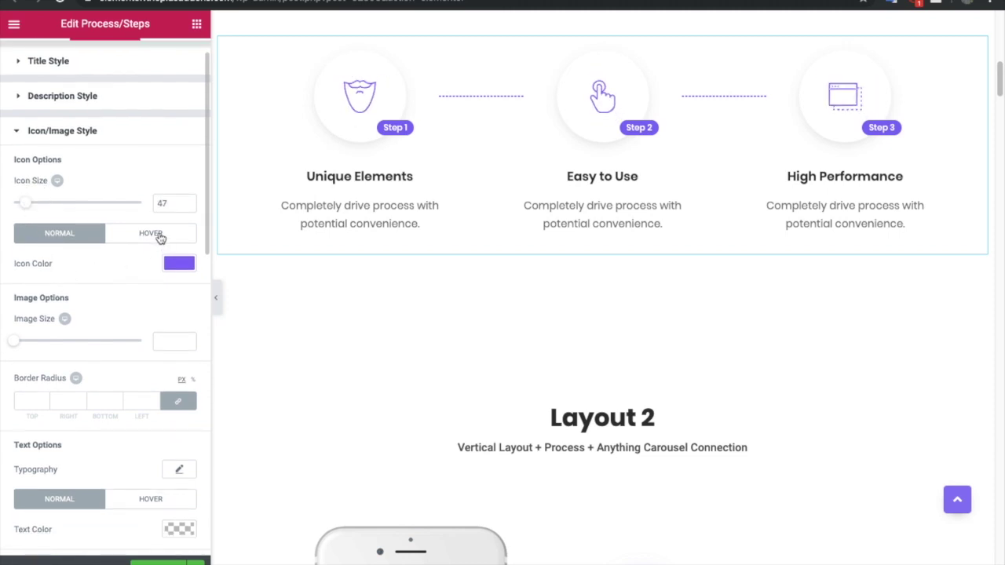
click(153, 240)
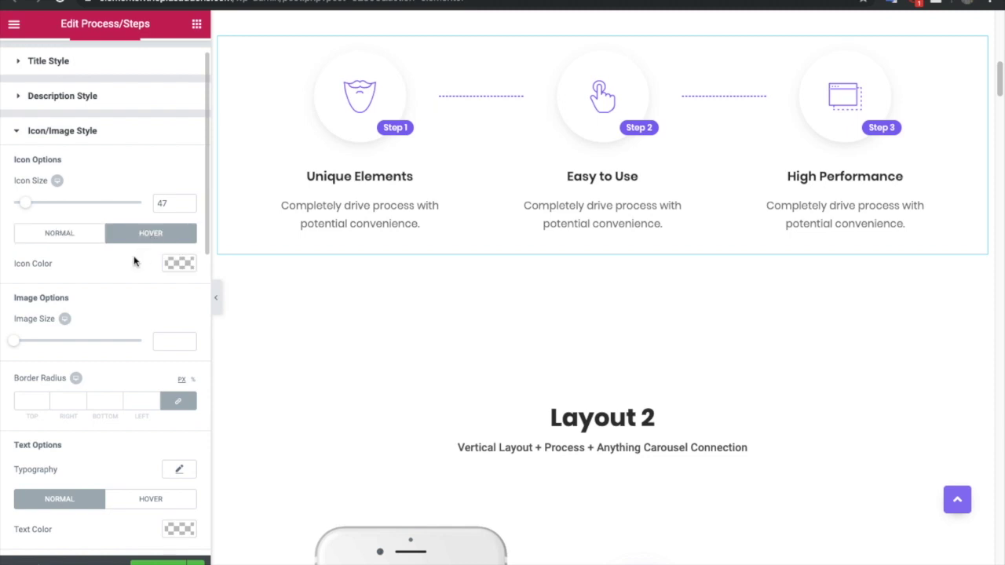
- Examine the image size, image border radius and text typography options in Icon/Image Style
scroll(109, 282, down, 2)
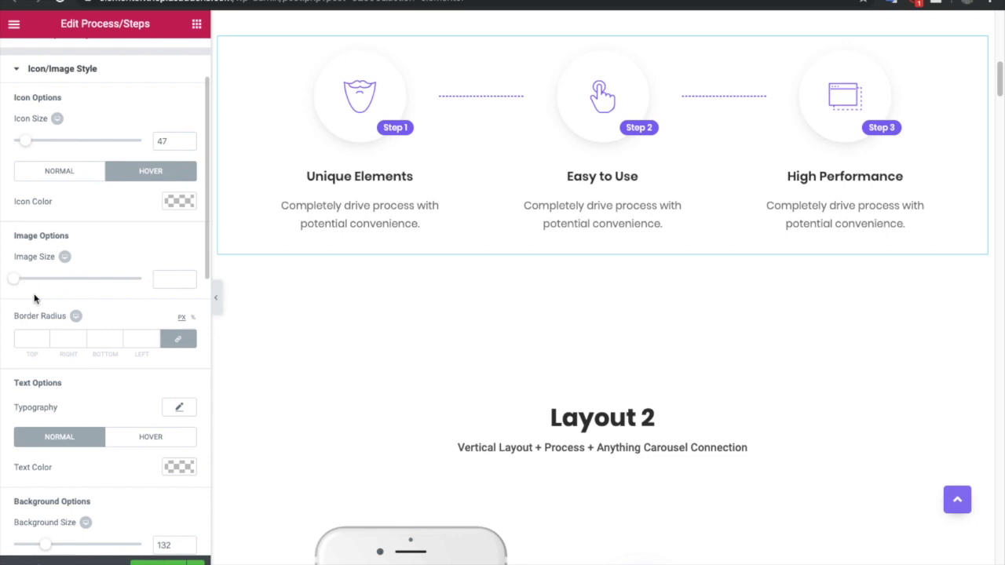
scroll(45, 314, down, 1)
click(37, 333)
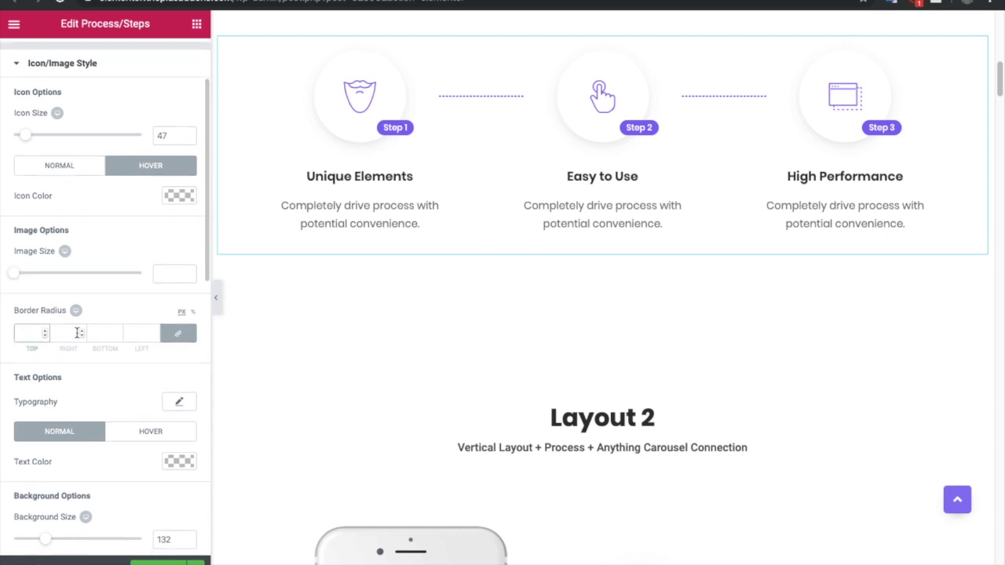
scroll(86, 362, down, 2)
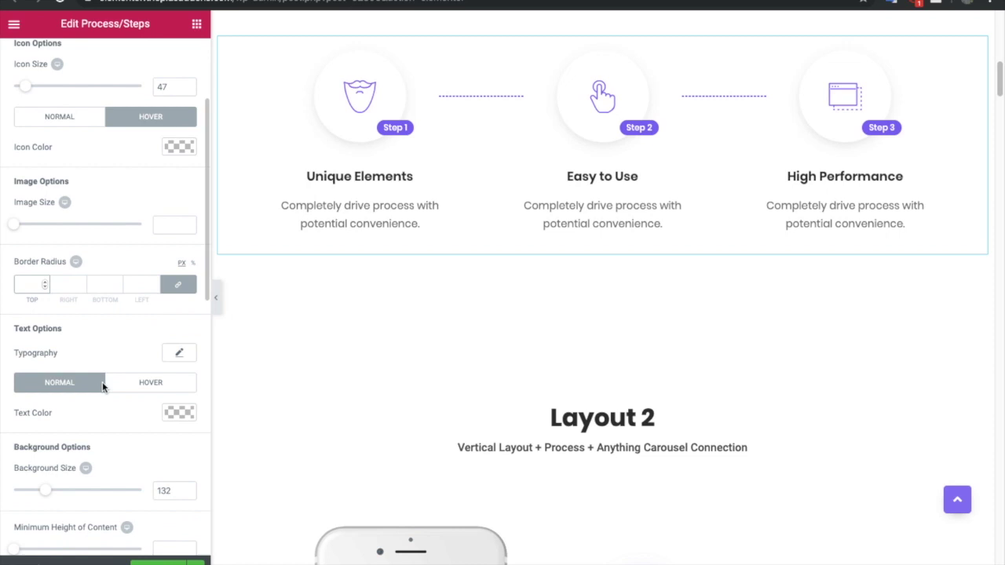
scroll(78, 362, down, 1)
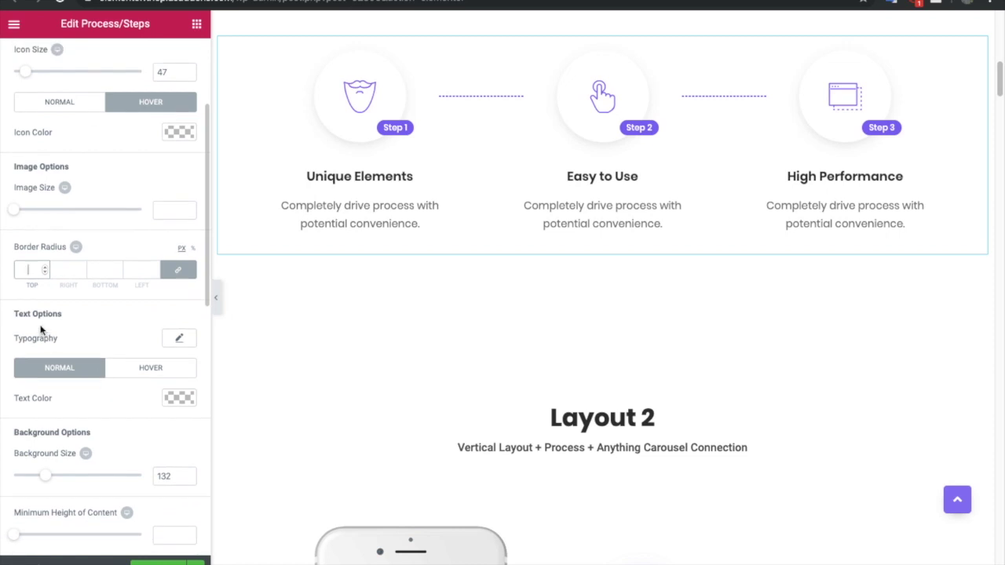
click(194, 343)
click(193, 343)
- Examine the icon's background size, minimum content height and background type options, leaving the minimum height empty
scroll(139, 414, down, 4)
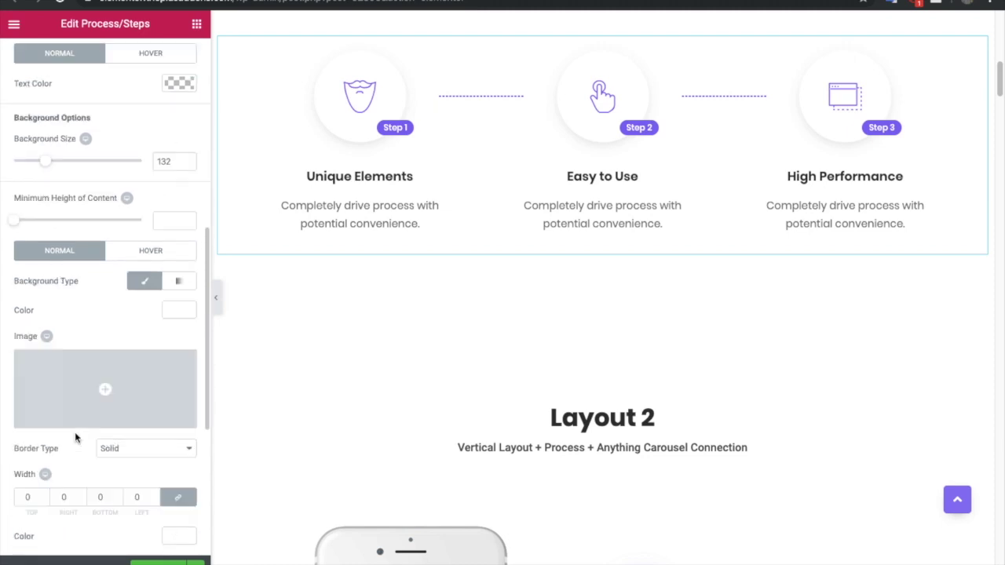
scroll(83, 209, up, 1)
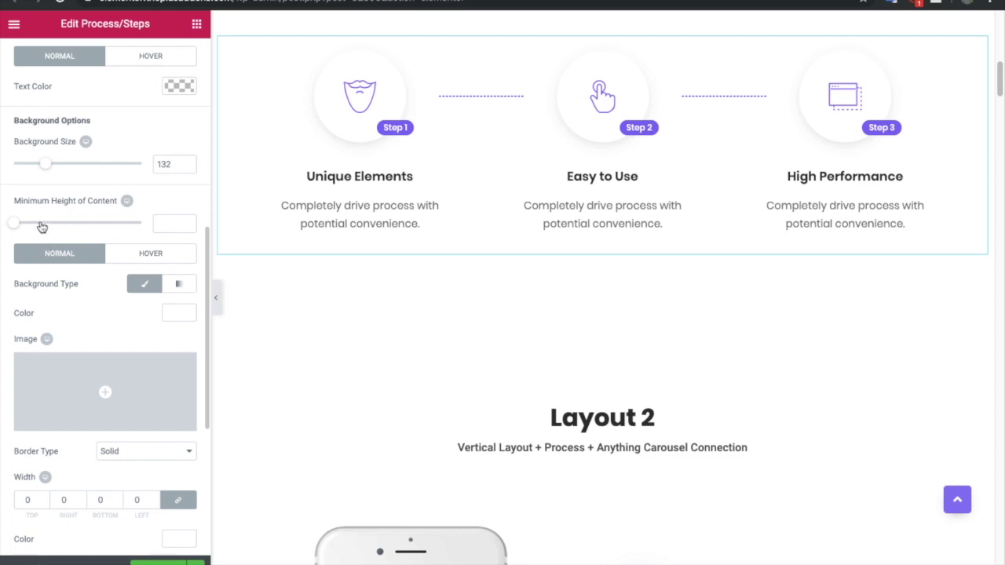
mouse_move(17, 224)
mouse_down()
mouse_move(79, 226)
mouse_move(14, 221)
mouse_up()
double_click(163, 219)
scroll(96, 342, down, 1)
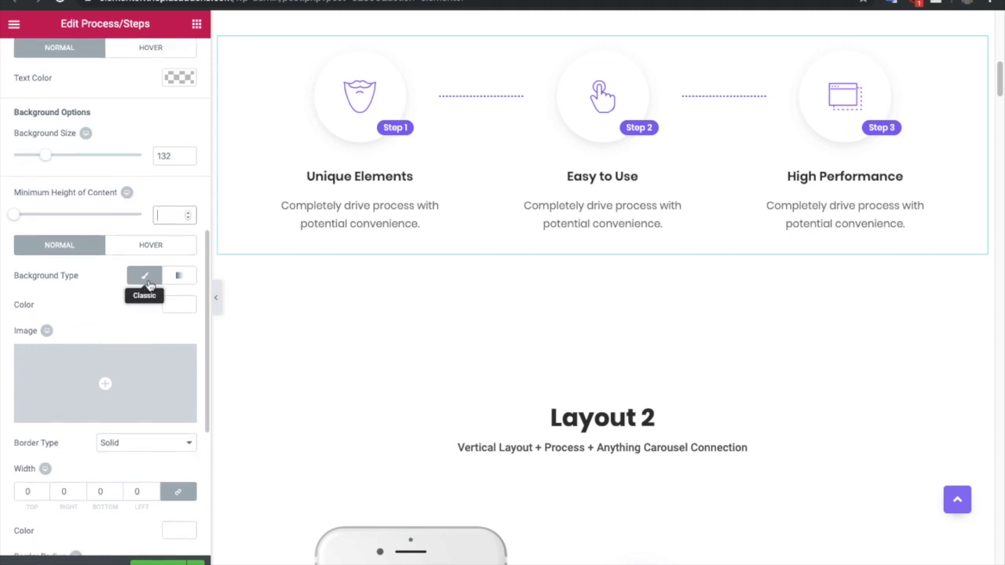
scroll(102, 354, down, 2)
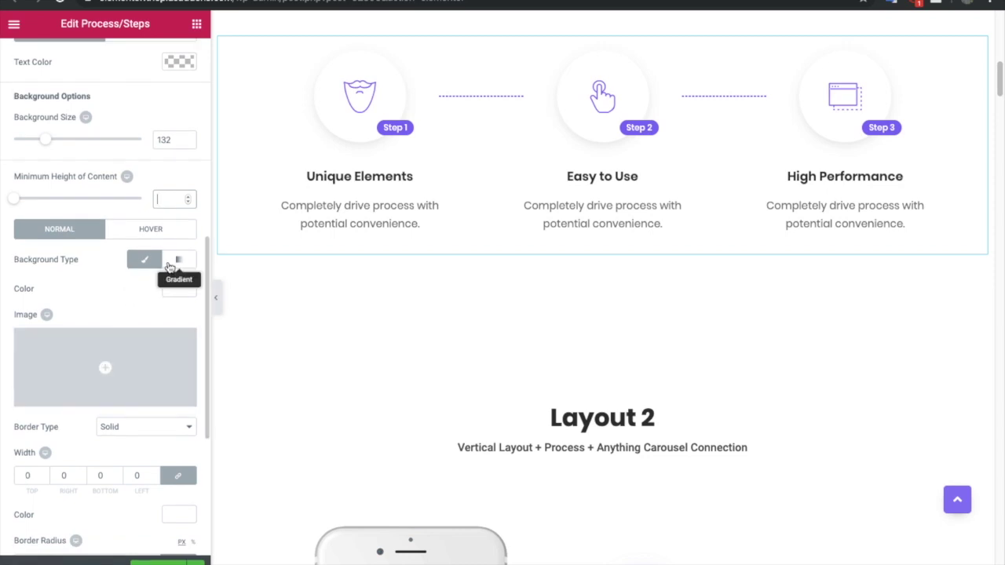
scroll(71, 369, down, 4)
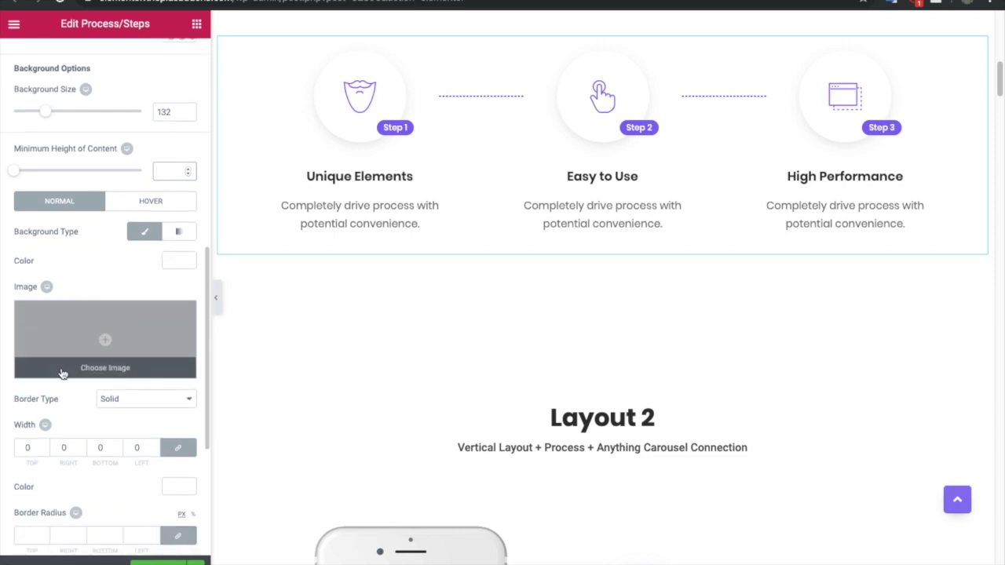
- Review the icon background's border type choices, keeping Solid, and inspect its border width and radius fields
click(102, 391)
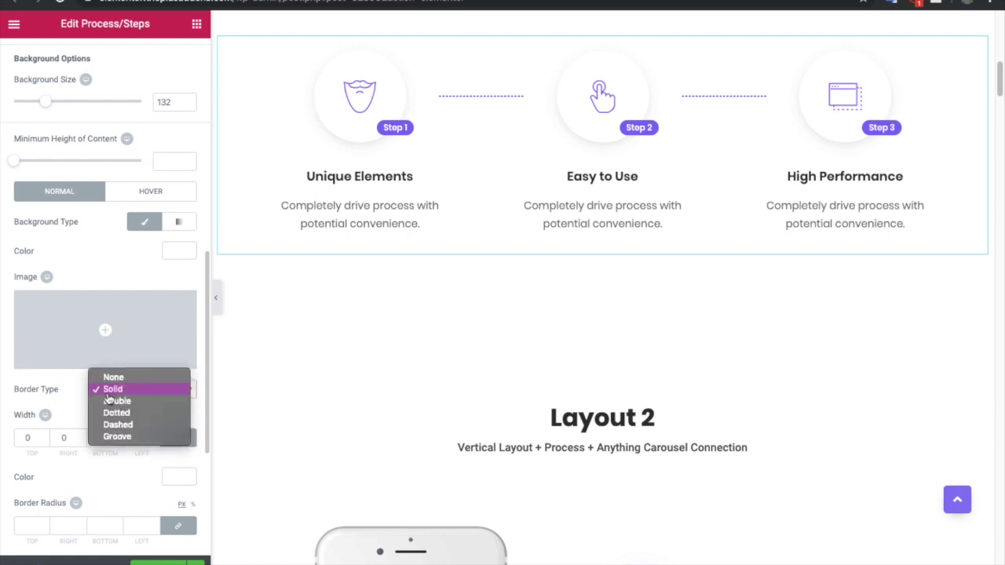
click(108, 392)
scroll(31, 457, down, 3)
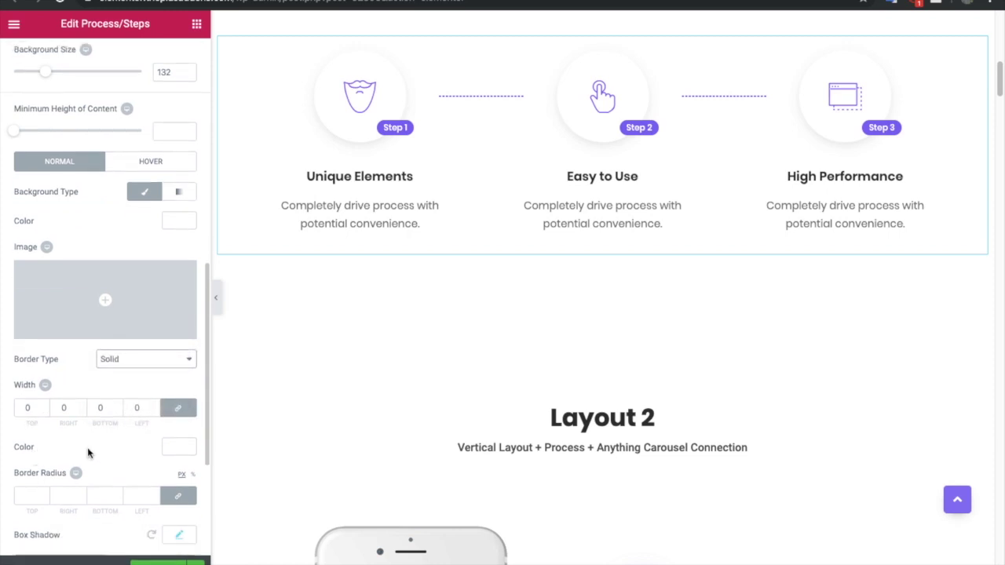
scroll(88, 453, down, 1)
click(27, 487)
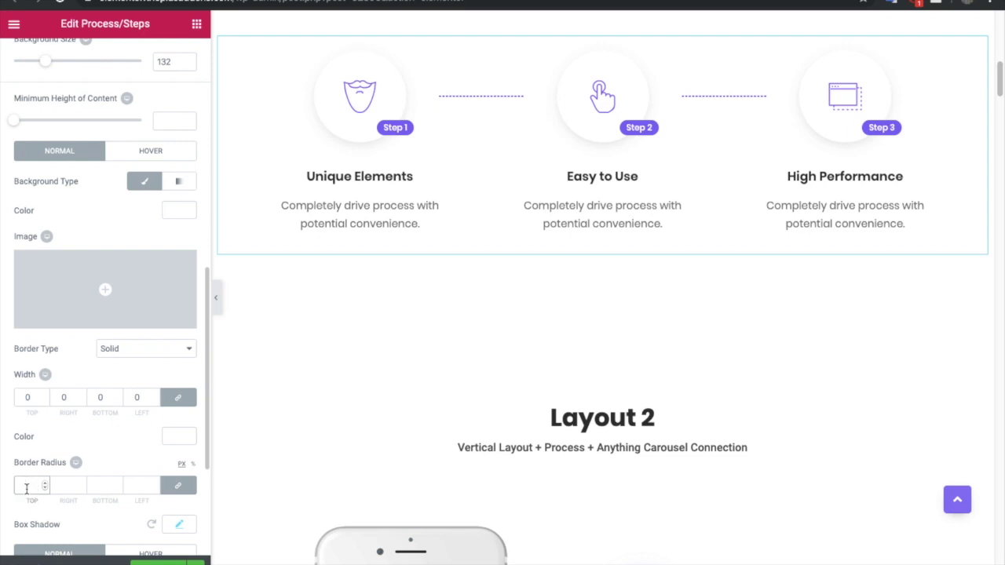
- Compare the normal and hover settings for the icon's Transform css and Overlay Color
scroll(37, 479, down, 5)
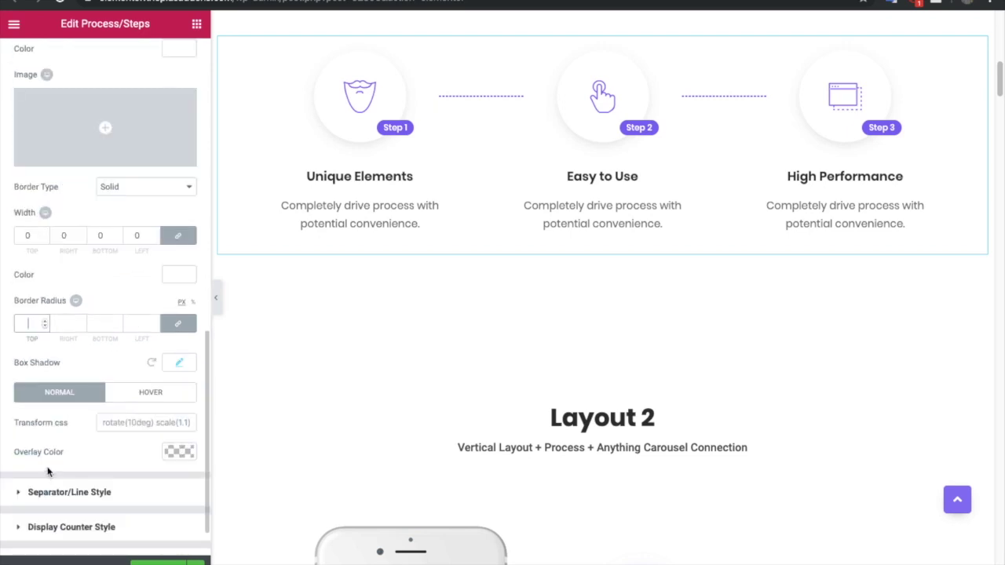
click(141, 393)
click(83, 387)
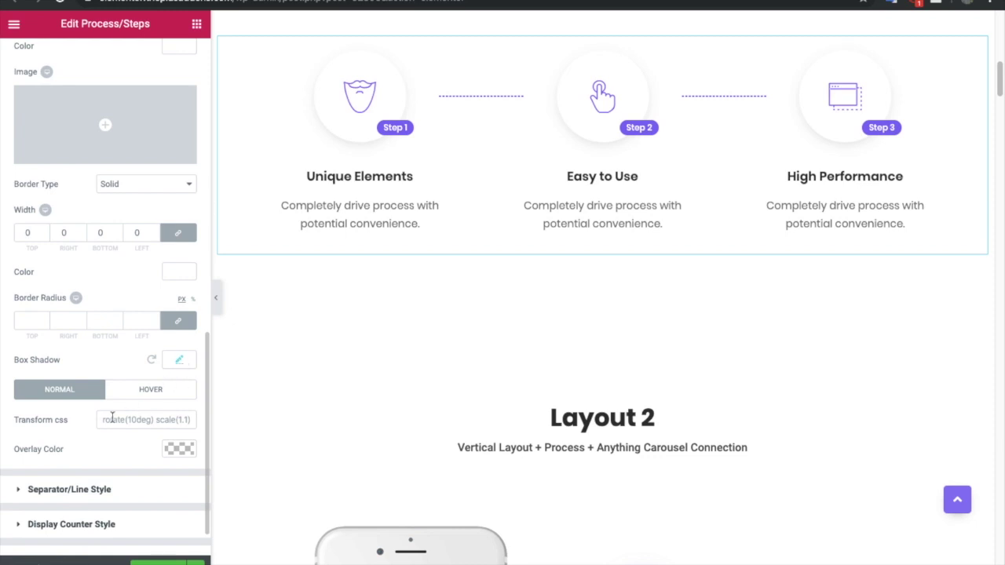
- Open the Separator/Line Style settings and set the separator's border type to Custom
click(106, 420)
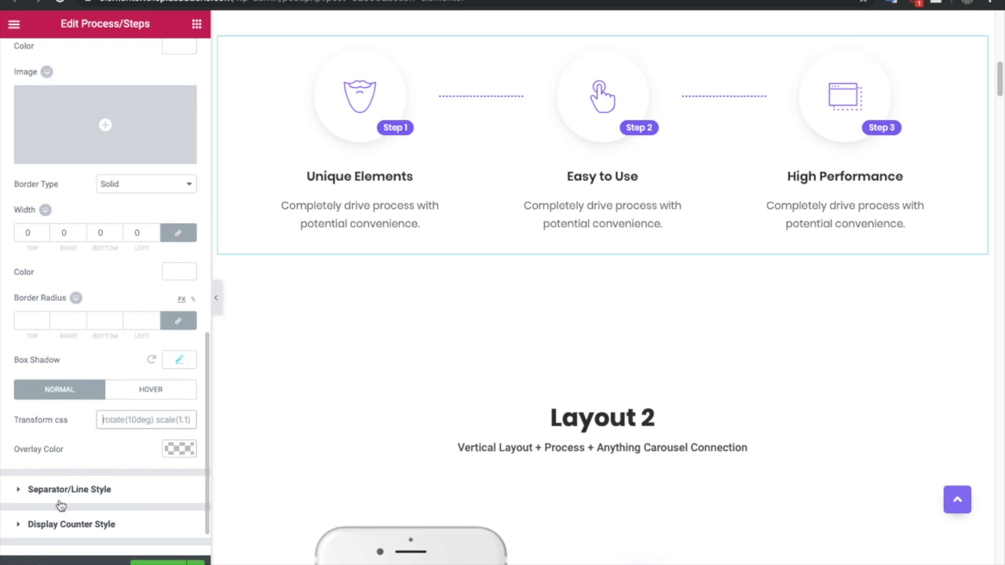
scroll(88, 468, down, 1)
click(78, 438)
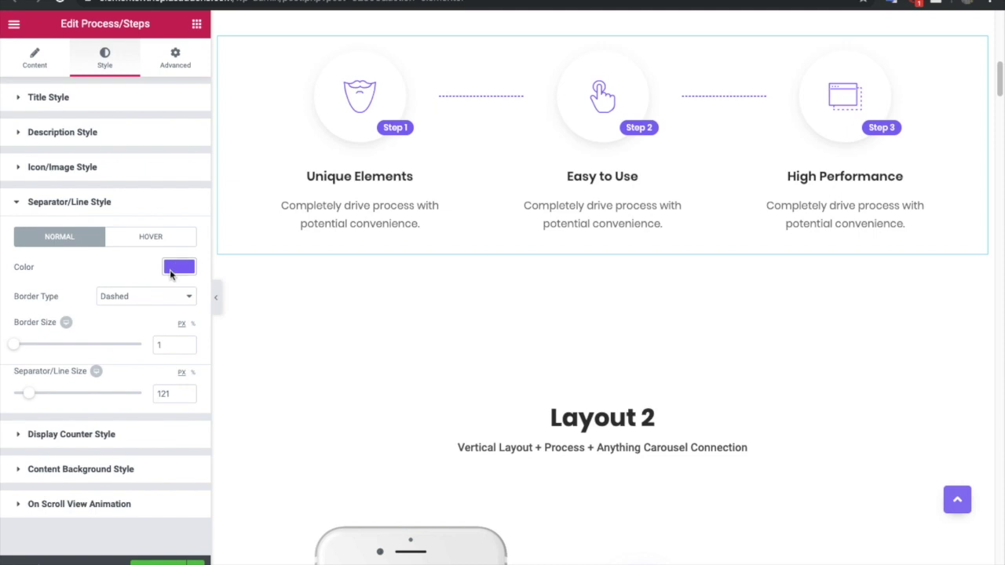
click(142, 297)
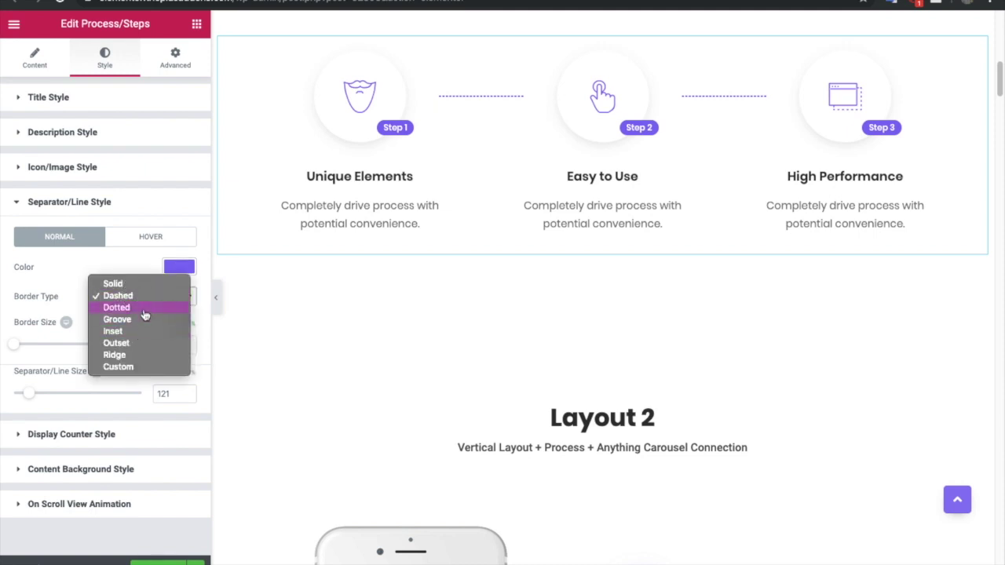
click(141, 370)
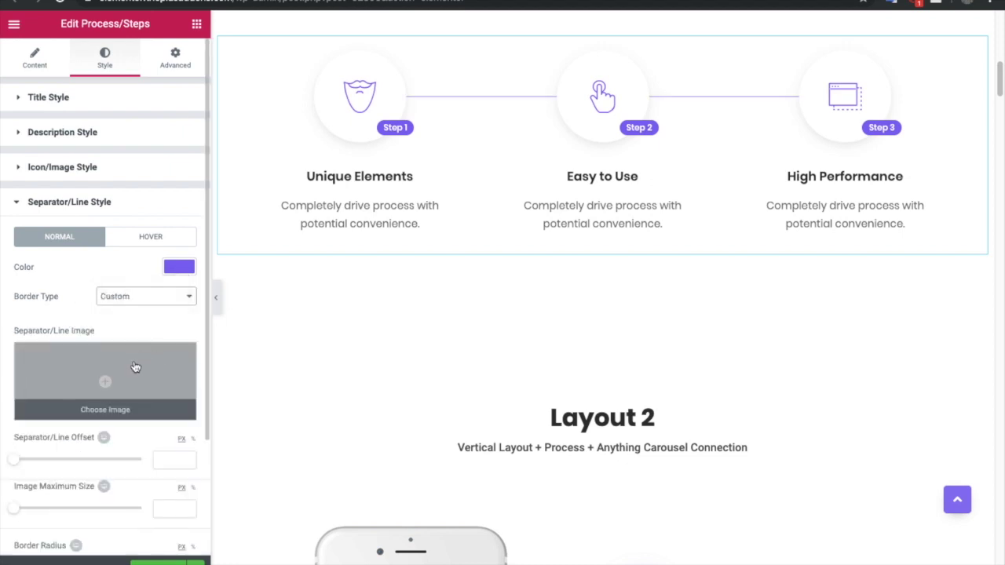
- Insert Arrow-Right-252.png from the media library as the separator/line image and view it between the Layout 1 steps
click(135, 367)
scroll(402, 324, down, 2)
scroll(402, 324, down, 5)
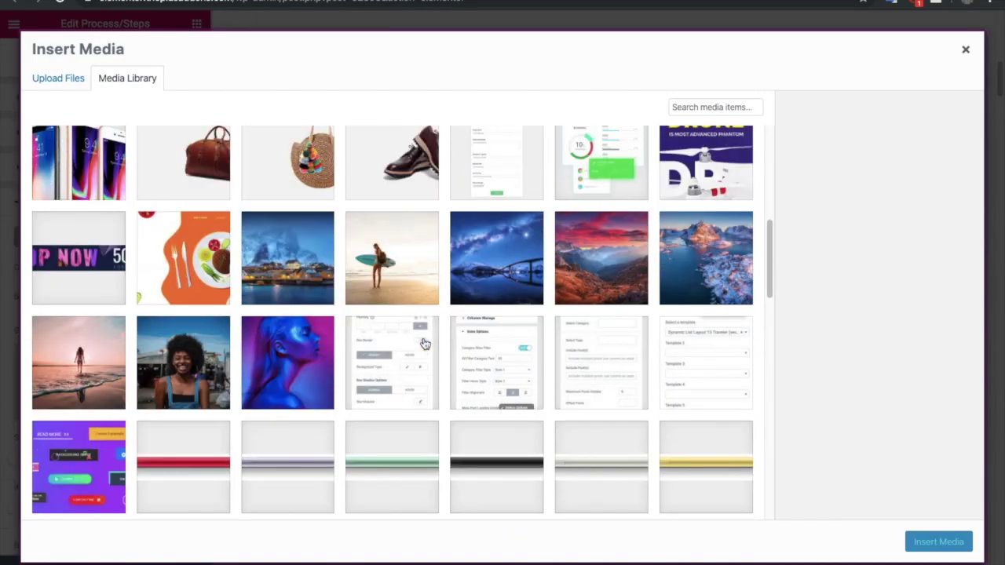
scroll(424, 343, down, 4)
click(579, 366)
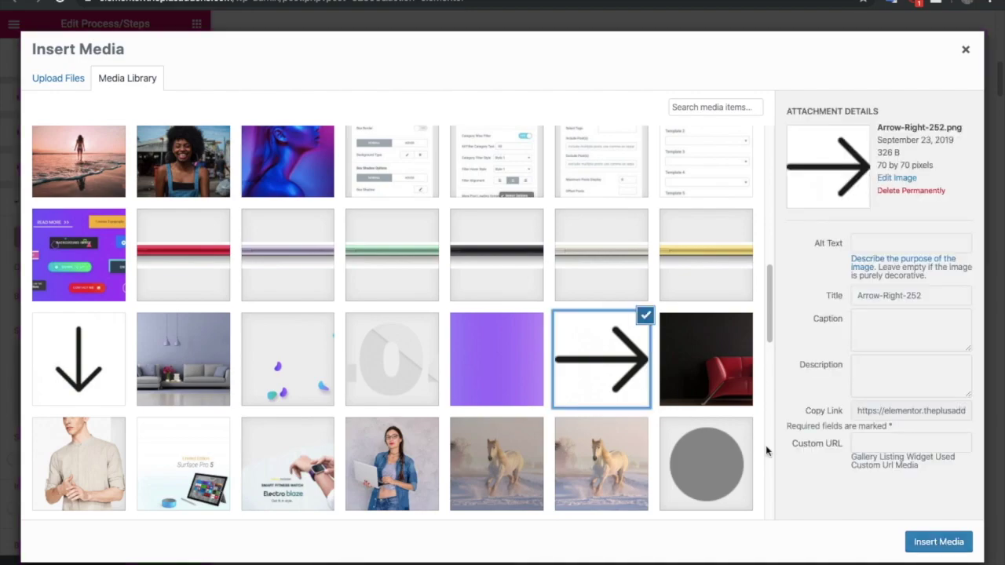
click(928, 540)
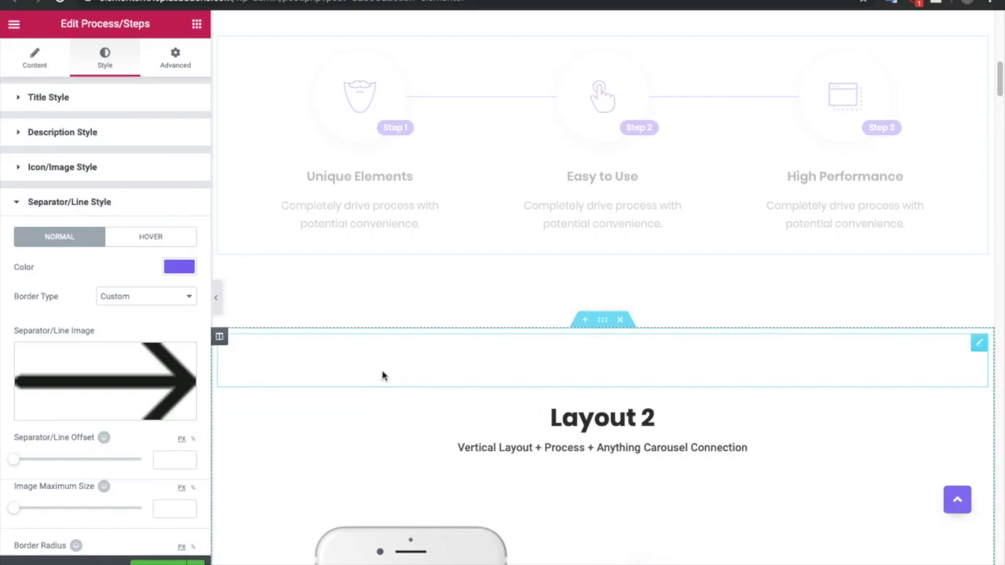
scroll(476, 310, up, 2)
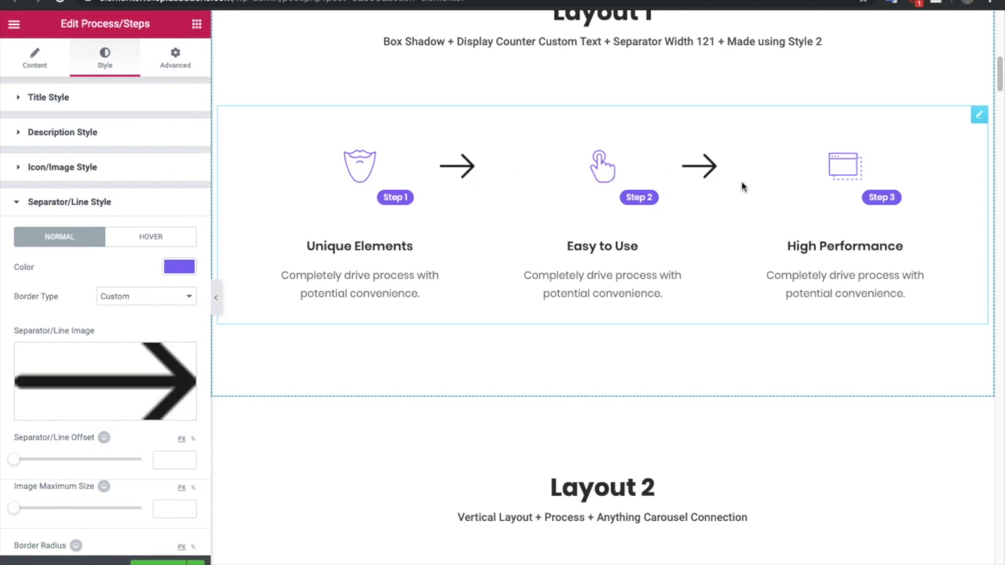
- Examine the separator's offset, image maximum size and border radius options, leaving them empty
mouse_move(133, 361)
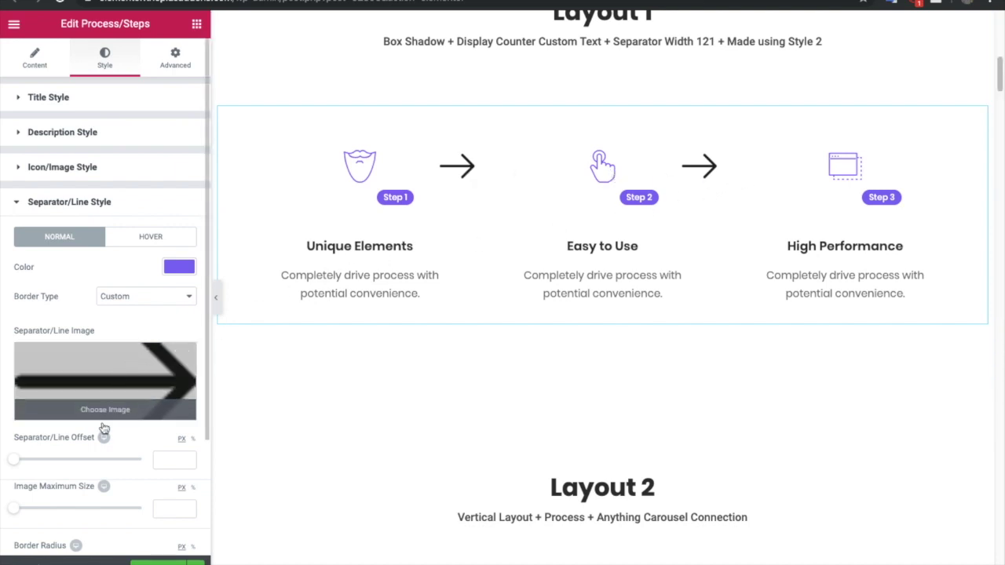
scroll(90, 458, down, 1)
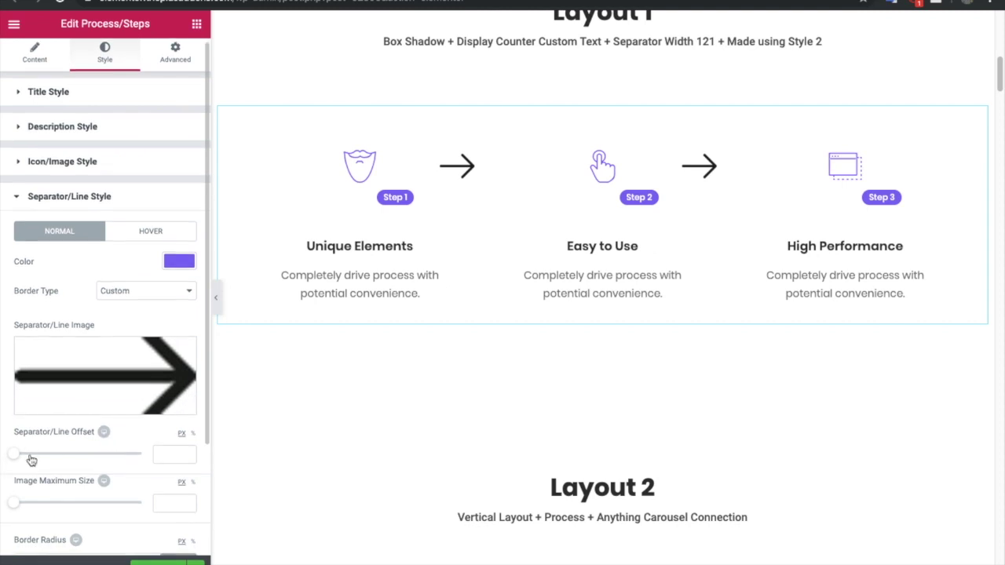
scroll(31, 458, down, 3)
mouse_move(101, 305)
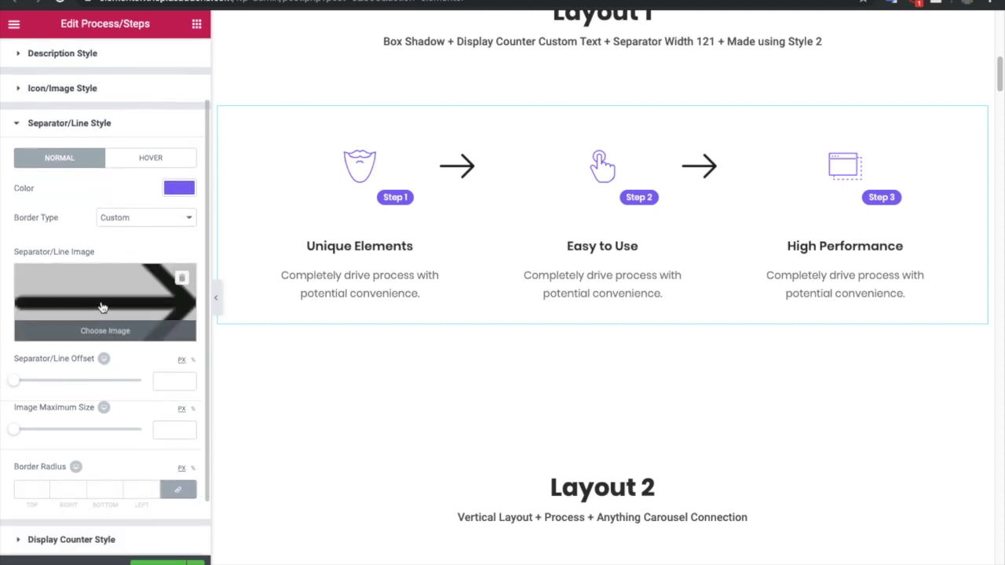
scroll(84, 368, down, 1)
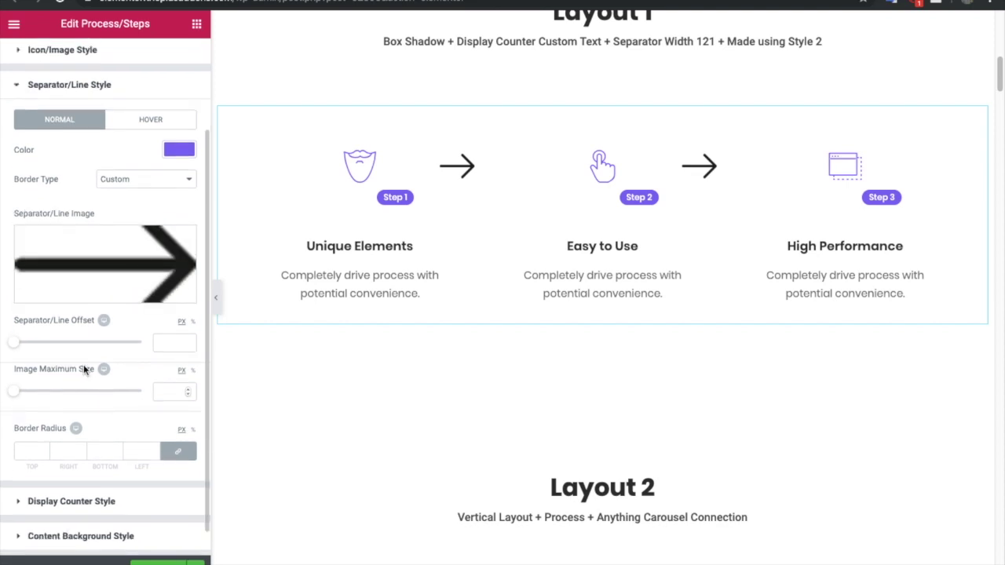
scroll(84, 370, down, 1)
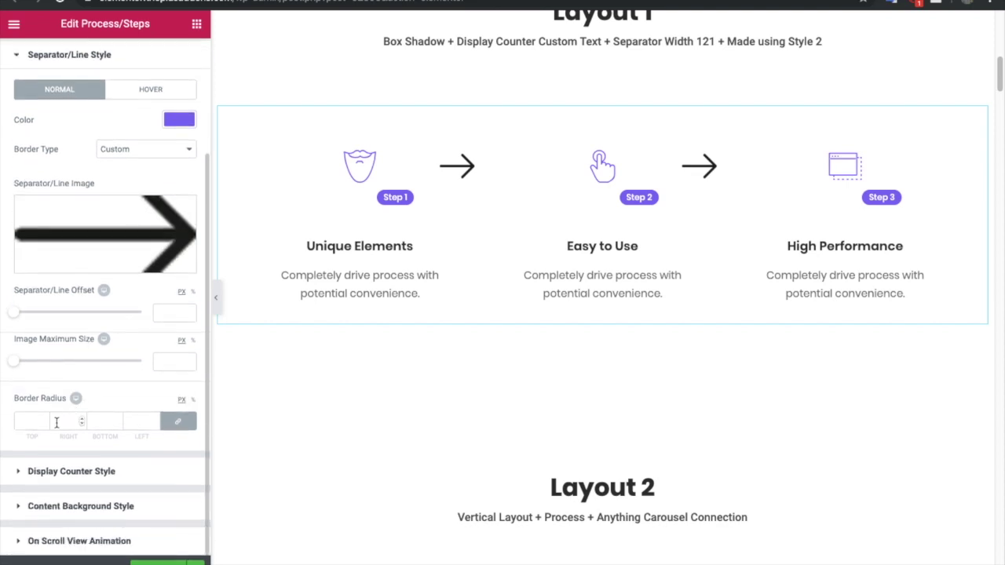
click(29, 423)
- Recheck the separator image in the media library without replacing it, and set the separator's border type to Dotted
click(85, 232)
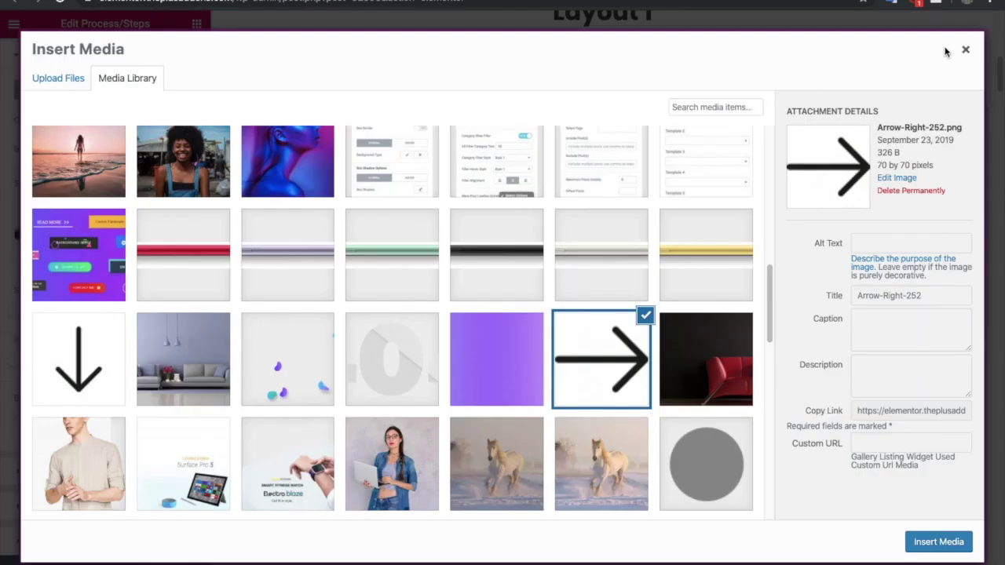
click(968, 51)
click(124, 150)
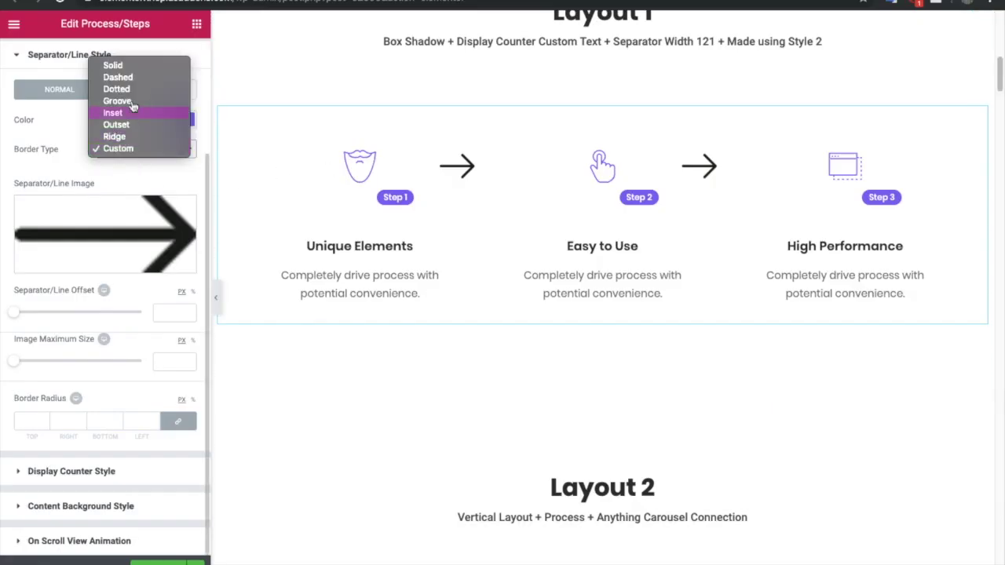
click(129, 91)
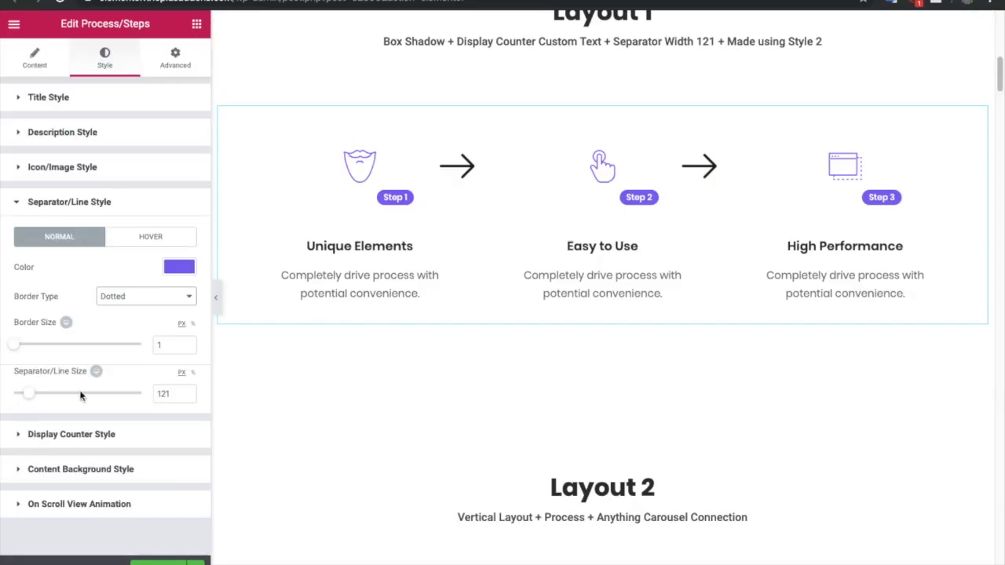
- In Display Counter Style, keep the padding and set the counter's left offset to 47
click(75, 441)
click(25, 290)
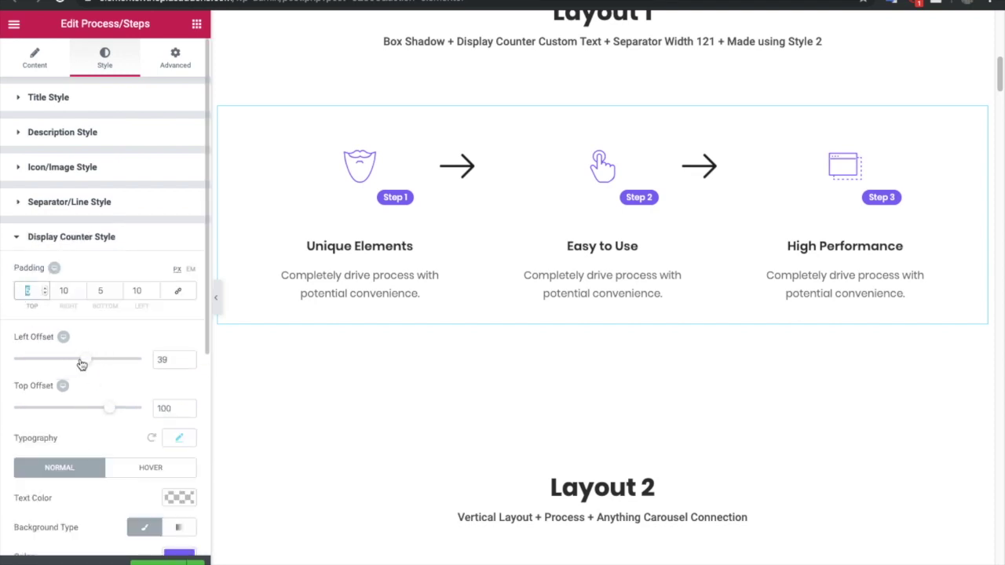
mouse_move(82, 364)
mouse_down()
mouse_move(69, 360)
mouse_move(87, 361)
mouse_up()
scroll(95, 460, down, 1)
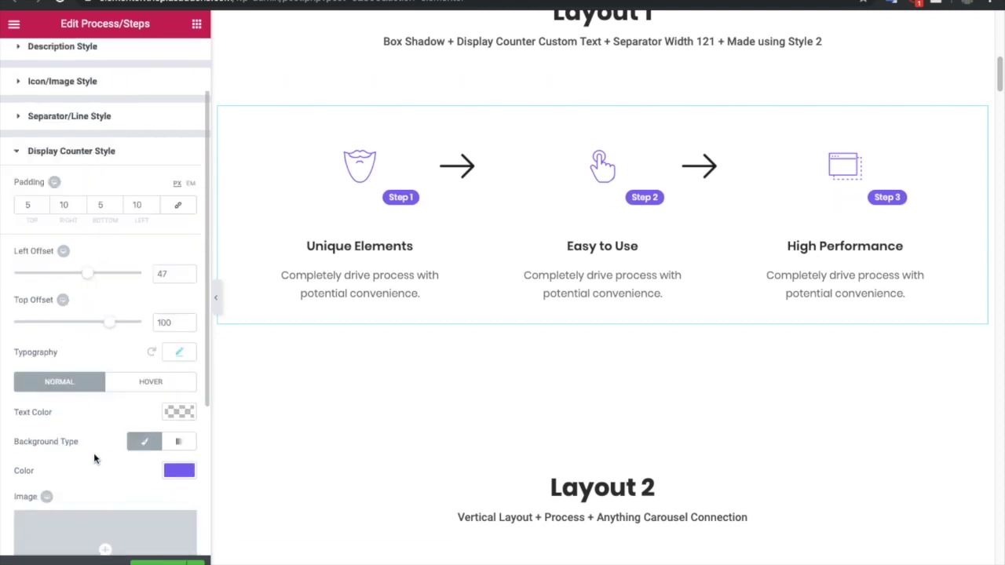
- Review the step counter's typography and compare its normal and hover text color and background options
click(176, 343)
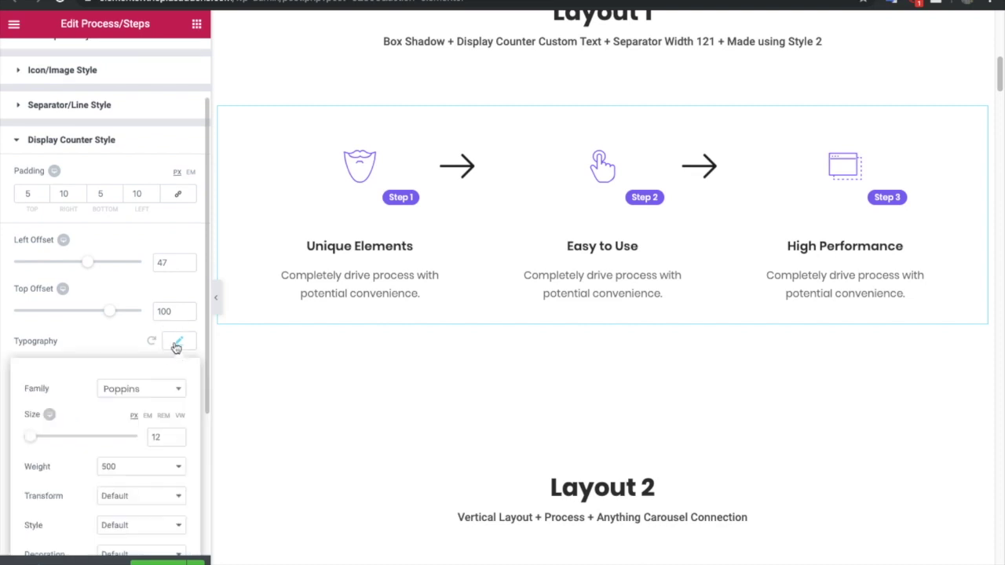
click(177, 341)
scroll(95, 425, down, 3)
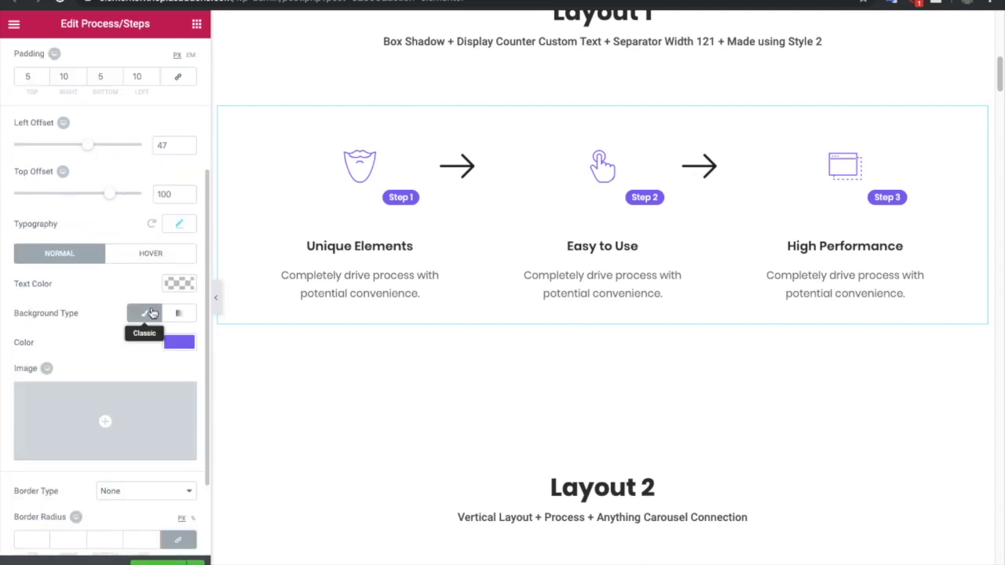
click(154, 256)
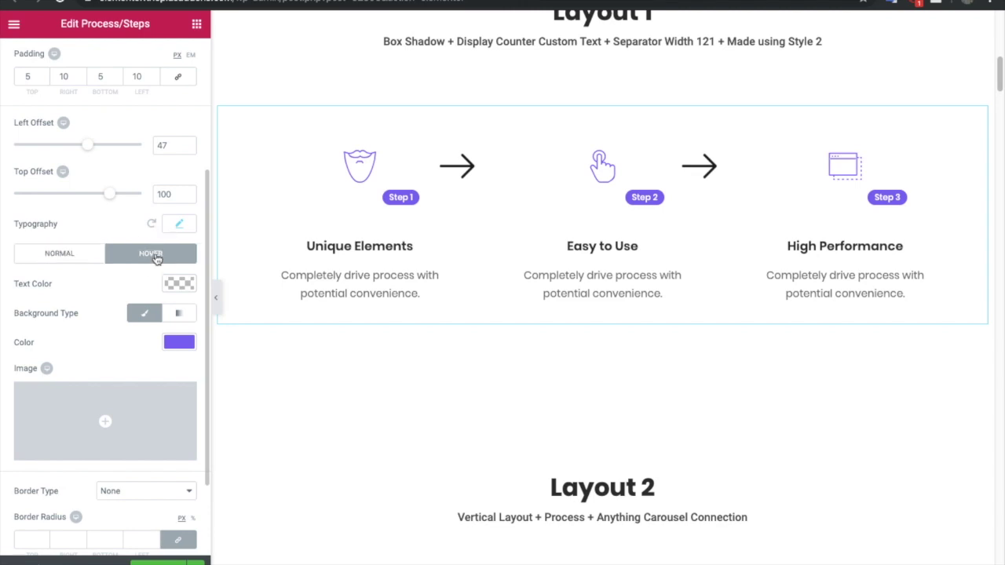
click(65, 258)
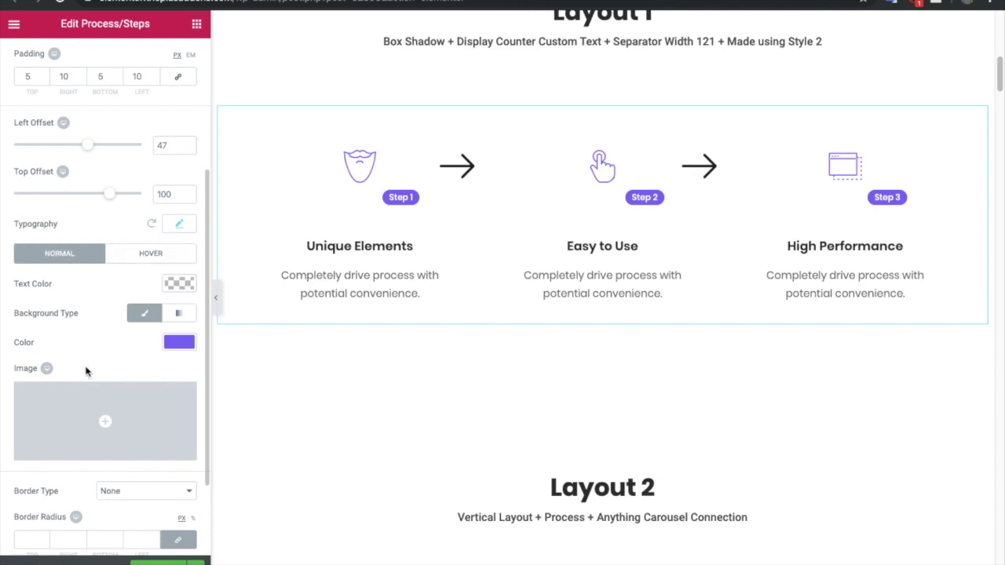
scroll(79, 383, down, 1)
scroll(79, 377, up, 5)
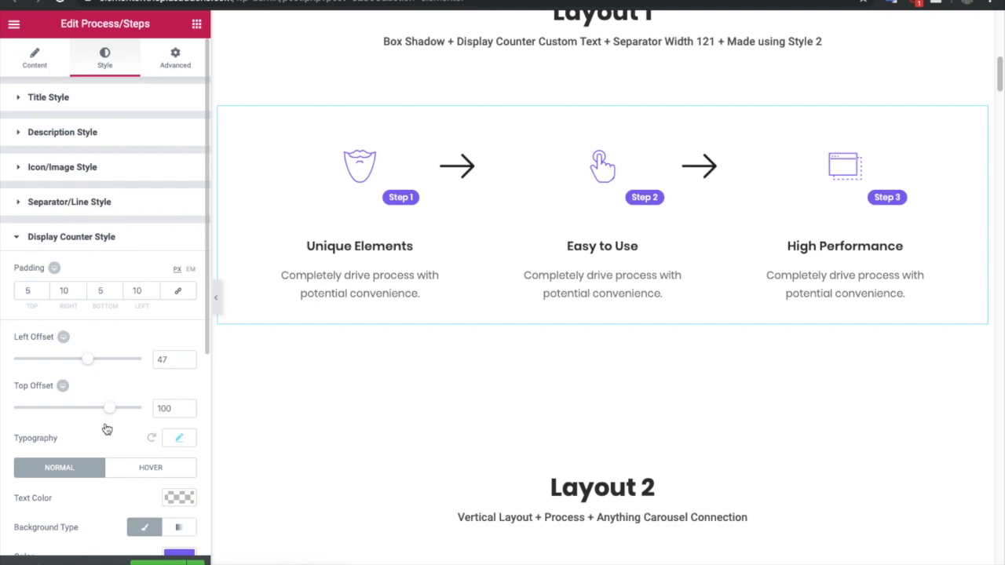
- Check the widget's content settings, including Carousel Anything Connection, and return to the Display Counter Style options
click(35, 59)
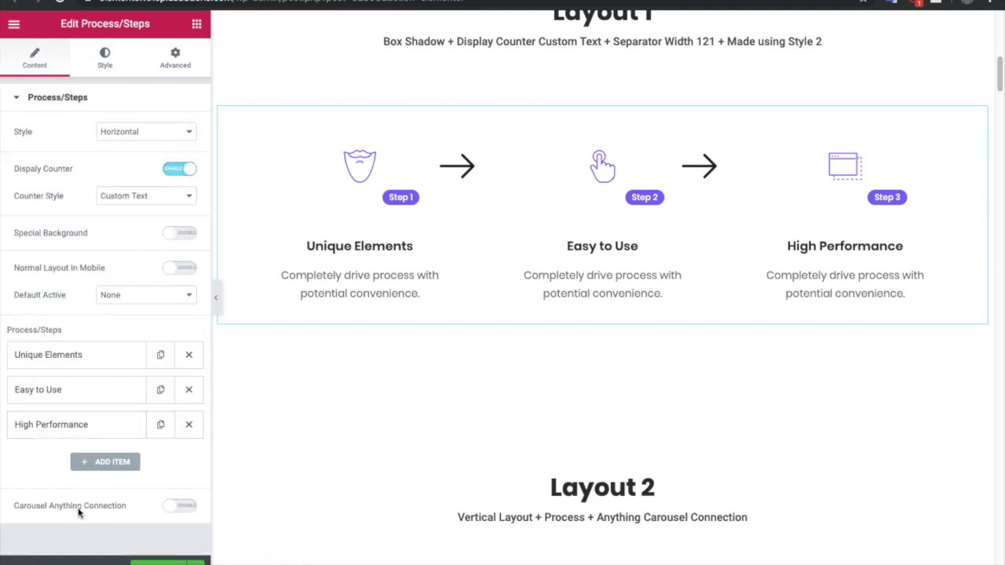
click(106, 57)
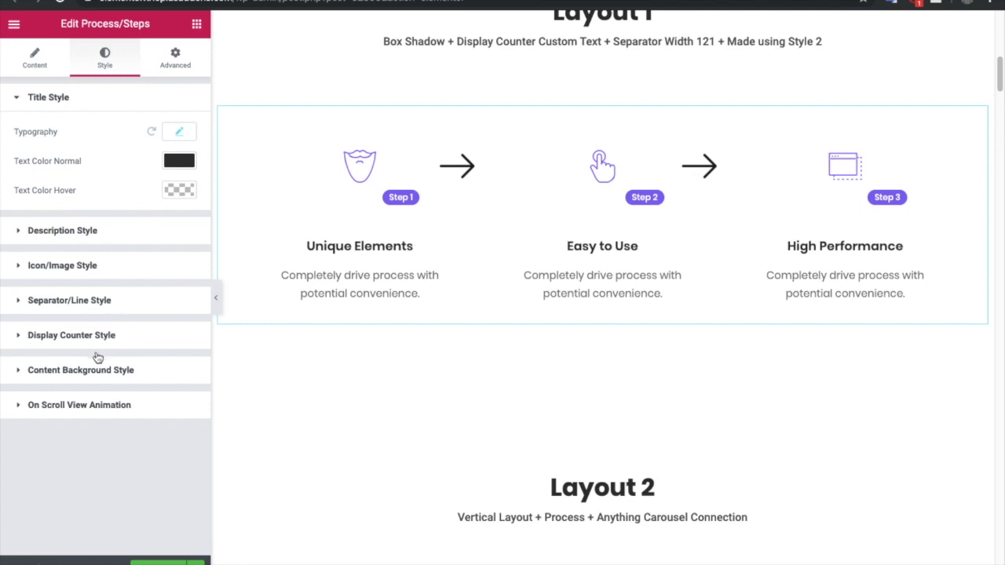
click(100, 345)
scroll(105, 365, down, 4)
- In Content Background Style, set the margin to -3 px on all sides and compare the normal and hover states
click(79, 509)
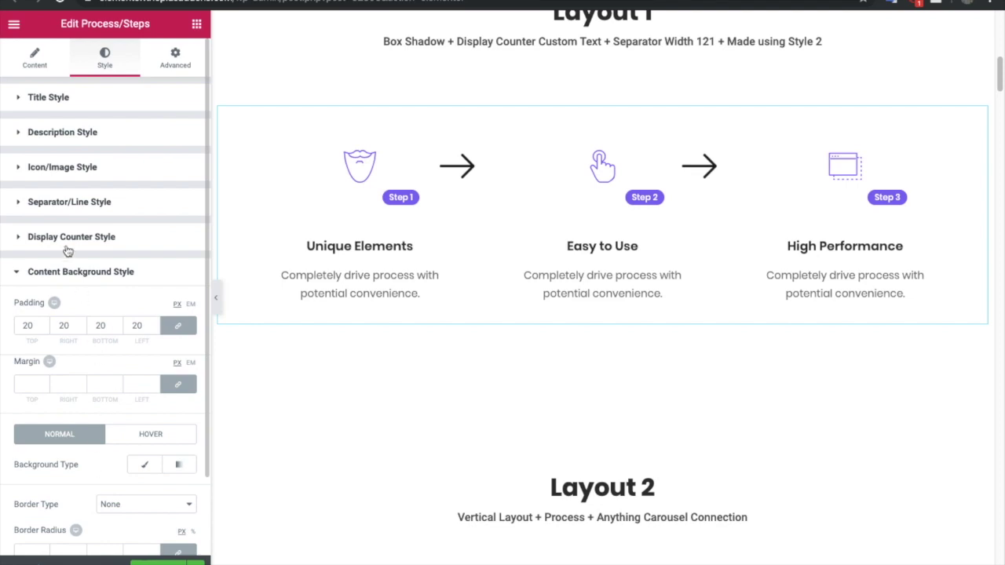
scroll(122, 342, down, 1)
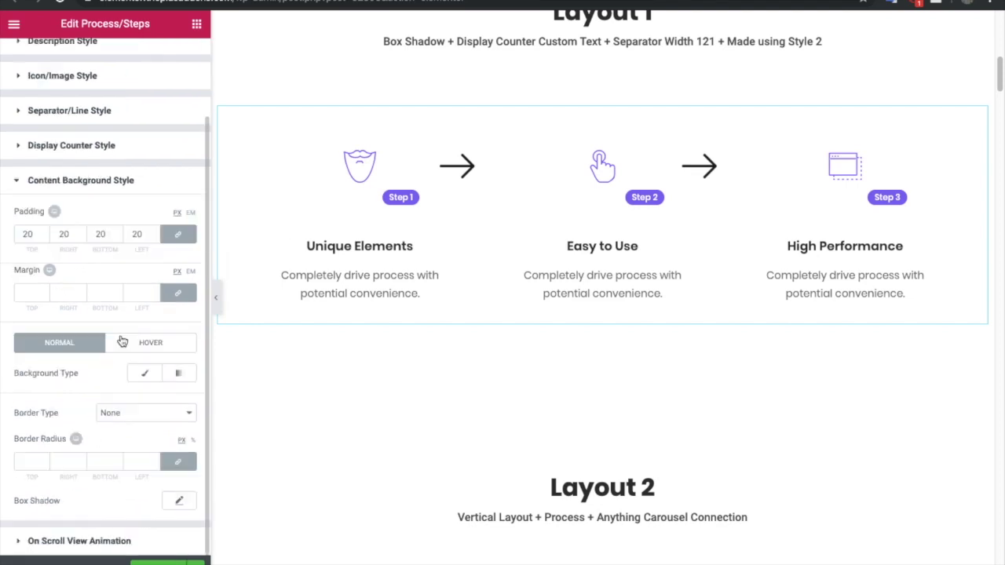
click(28, 234)
click(27, 292)
text(-3)
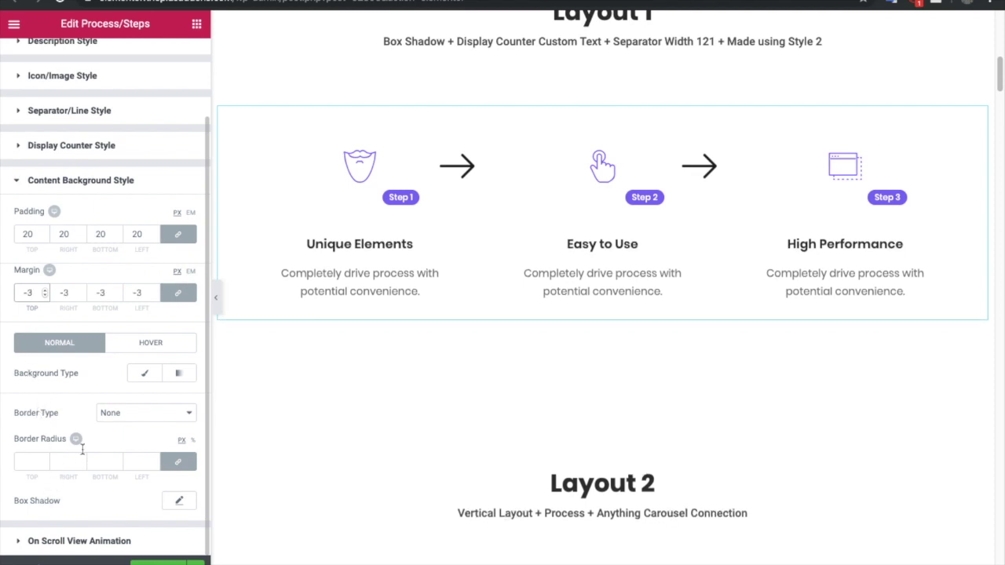
click(149, 343)
click(86, 348)
- Review the entrance effects available in On Scroll View Animation, keeping No-animation
click(69, 541)
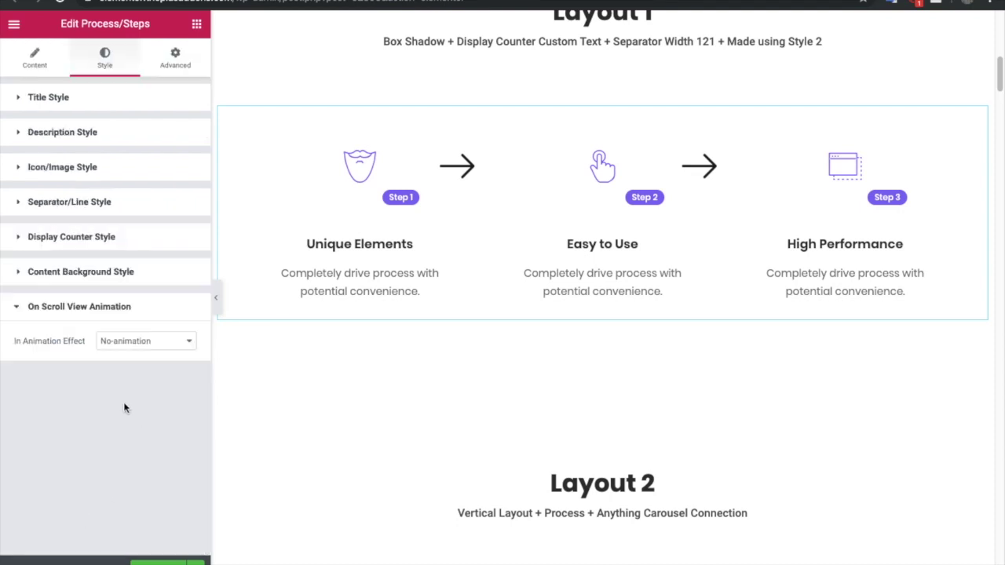
click(135, 343)
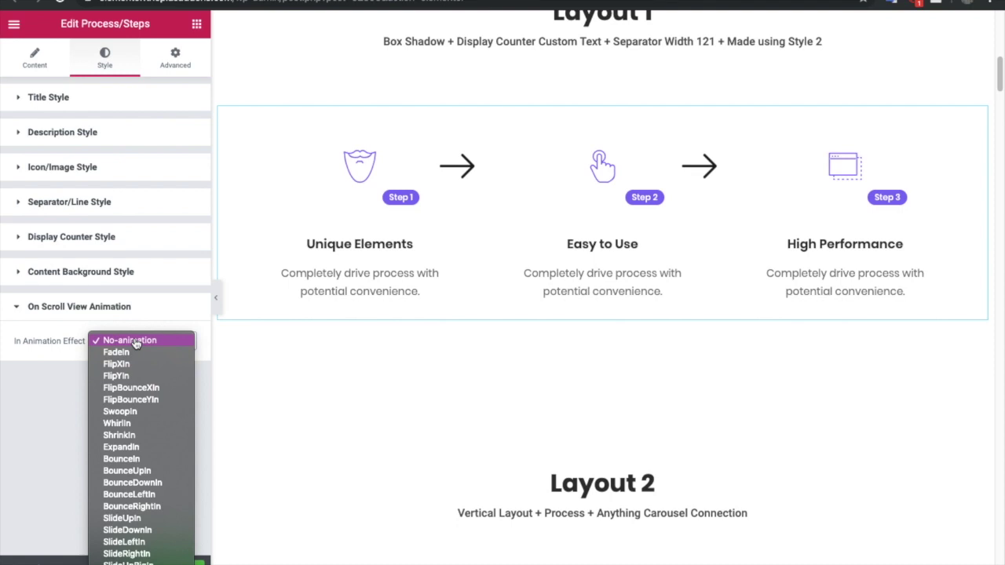
click(135, 342)
- Return to the Process/Steps content settings and look over the demo page from its header section
click(45, 70)
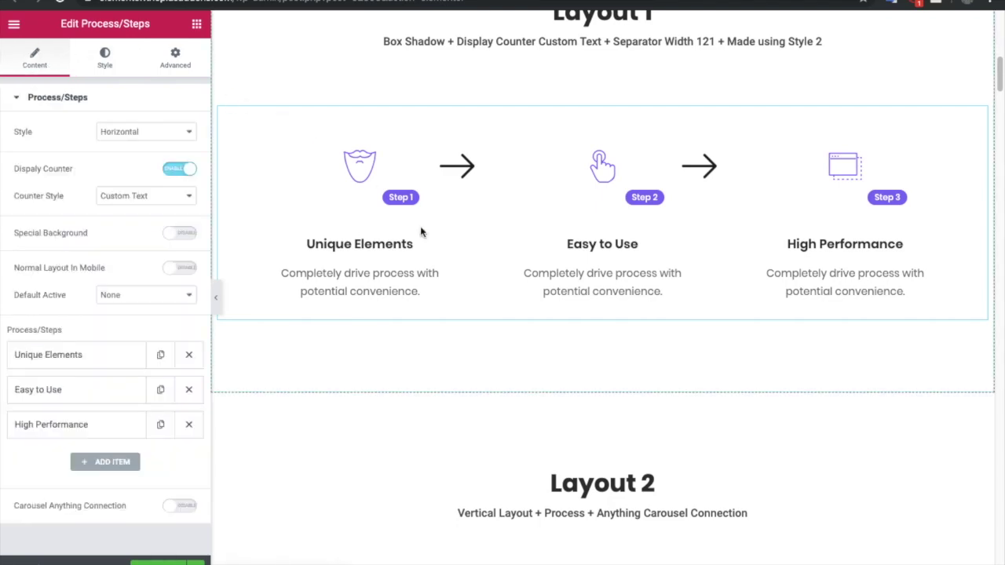
scroll(606, 329, up, 6)
scroll(606, 329, up, 2)
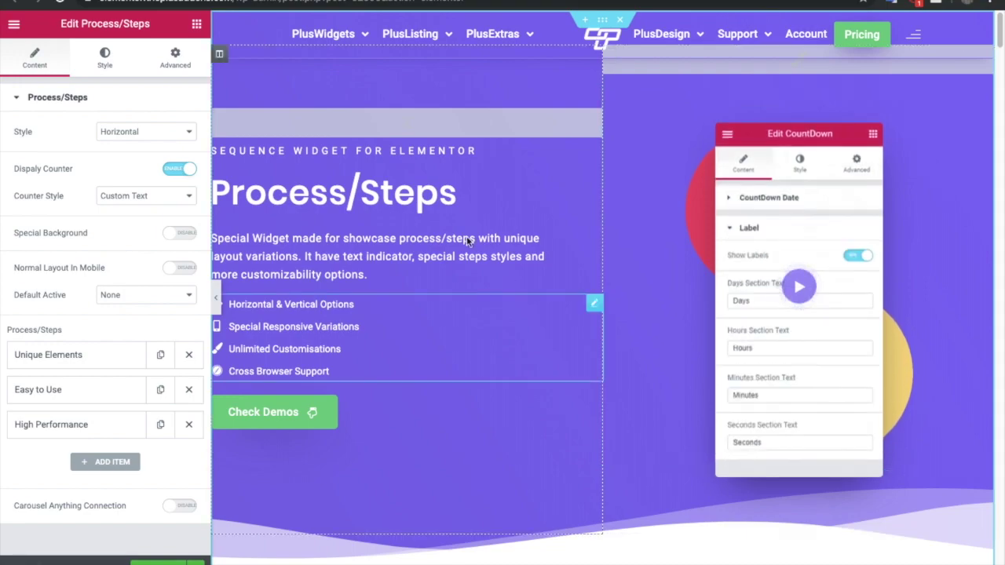
scroll(536, 252, down, 6)
scroll(537, 254, down, 4)
scroll(536, 253, up, 10)
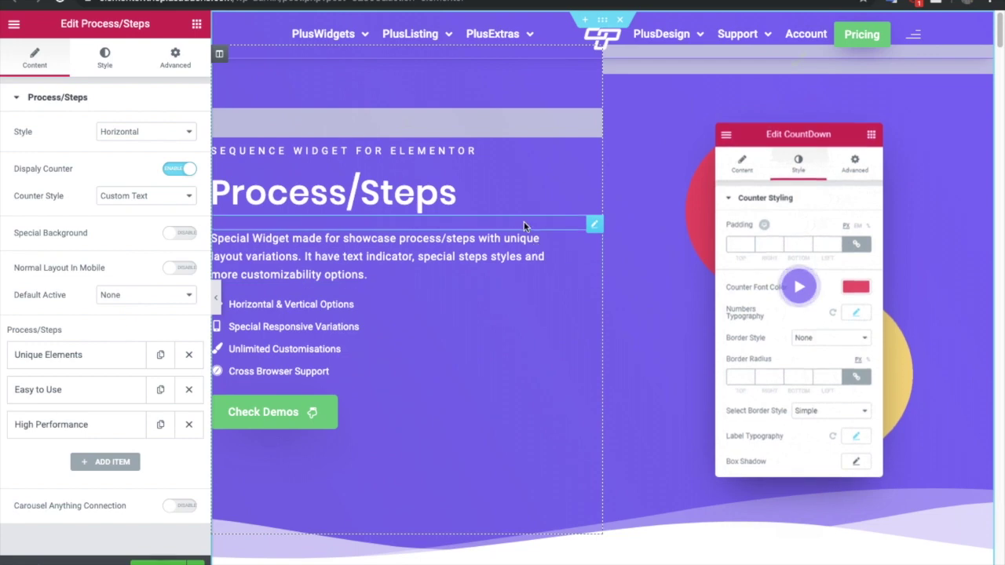